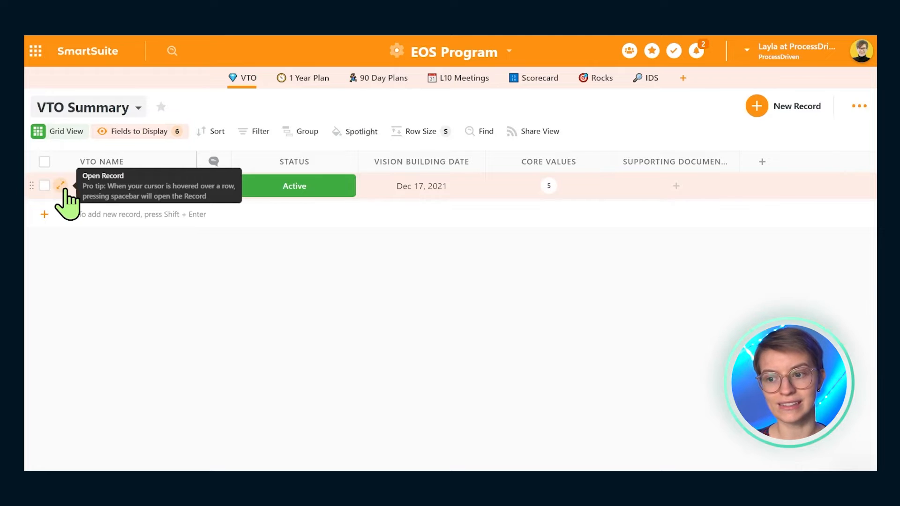
Open the RAMJAC 2022 VTO record and examine its Core Values list and the text formatting options in Core Focus.
{"action": "left_click", "coordinate": [60, 185]}
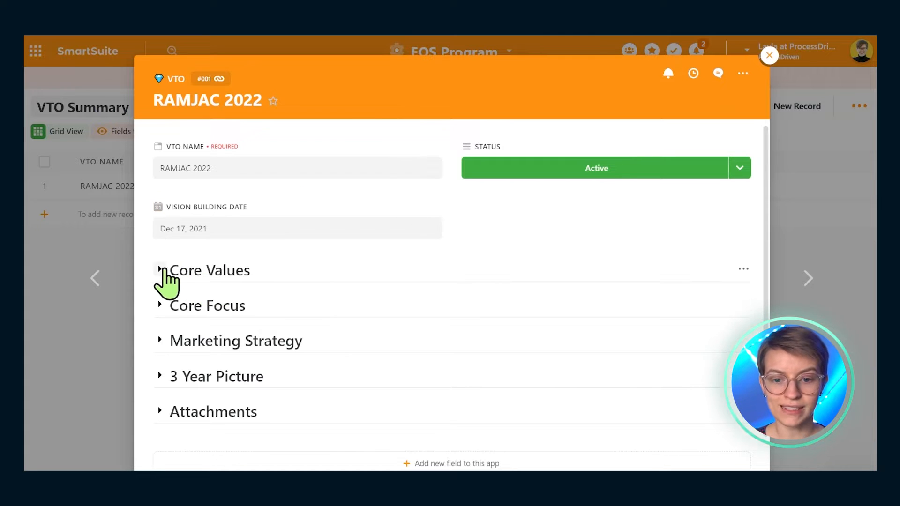
{"action": "left_click", "coordinate": [163, 271]}
{"action": "scroll", "coordinate": [245, 253], "scroll_direction": "down", "scroll_amount": 3}
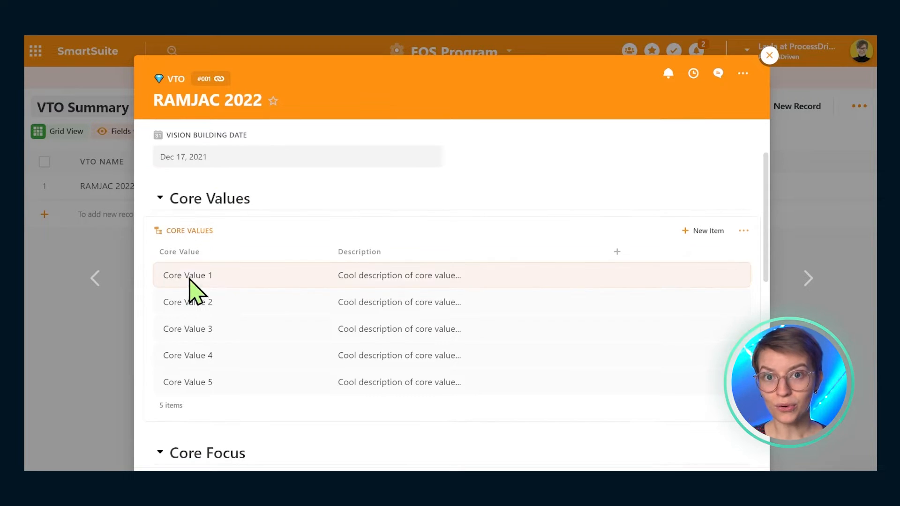
{"action": "scroll", "coordinate": [195, 287], "scroll_direction": "down", "scroll_amount": 4}
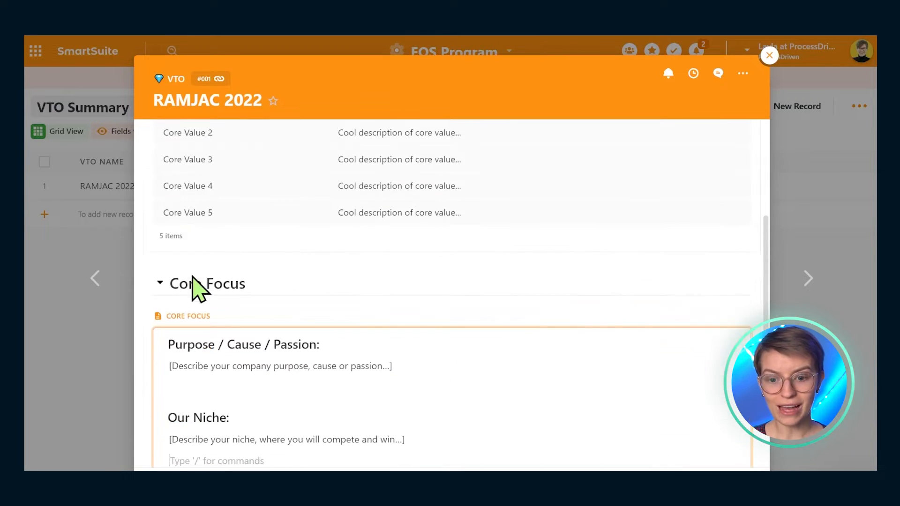
{"action": "scroll", "coordinate": [268, 311], "scroll_direction": "down", "scroll_amount": 3}
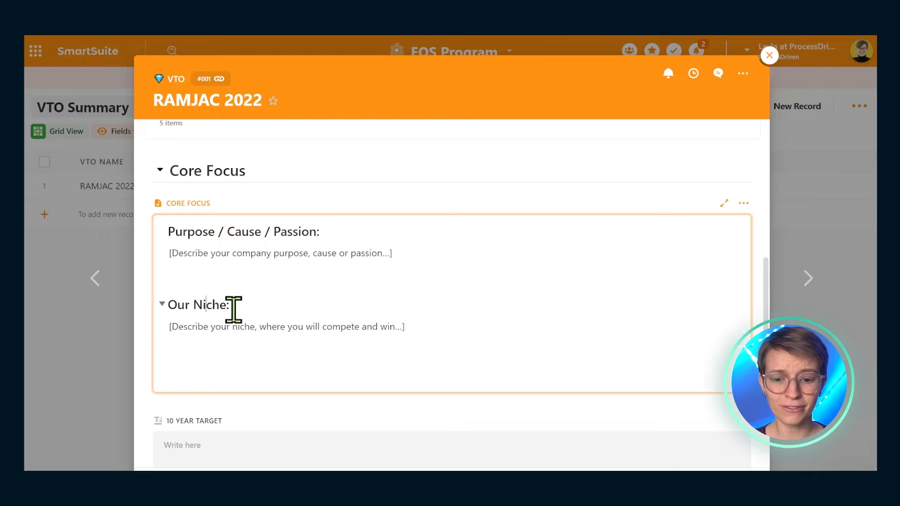
{"action": "left_click_drag", "start_coordinate": [234, 307], "coordinate": [164, 305]}
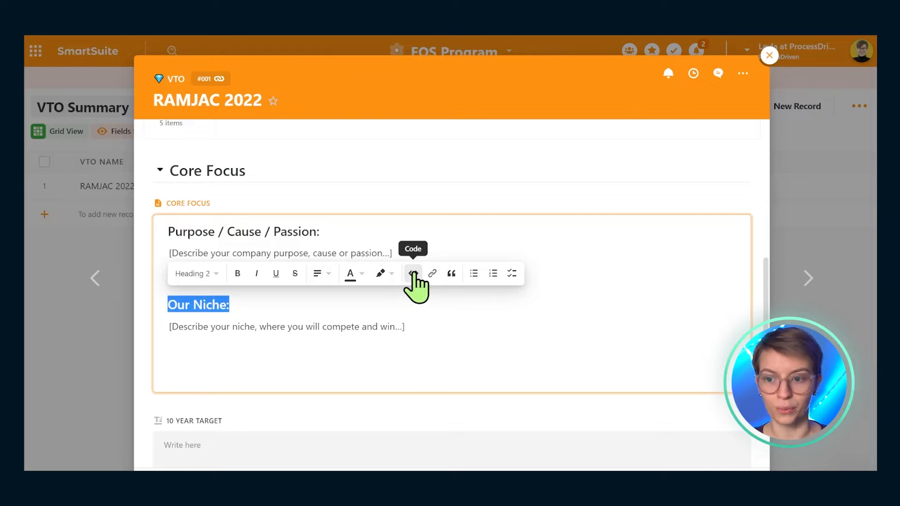
{"action": "left_click", "coordinate": [598, 237]}
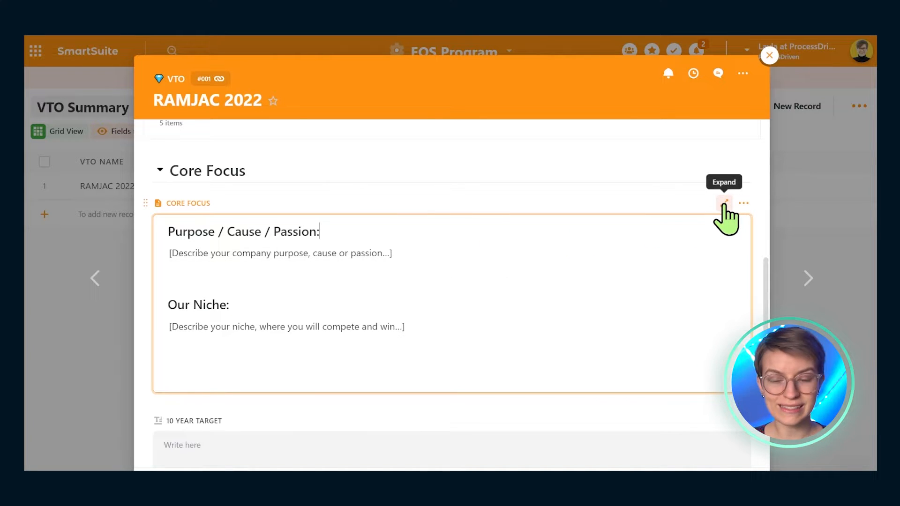
Expand the Core Focus document, add a run of about 20 blank lines below the niche description, and leave the expanded view.
{"action": "left_click", "coordinate": [724, 203]}
{"action": "left_click", "coordinate": [435, 287]}
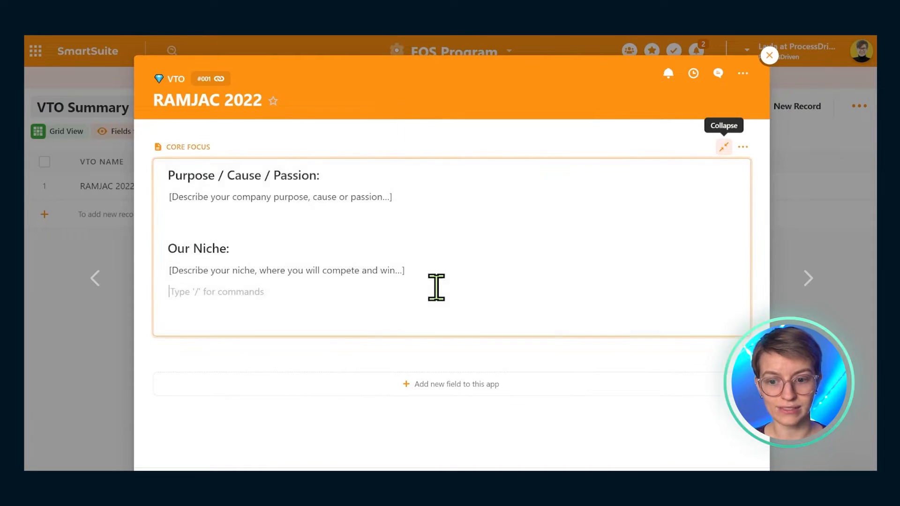
{"action": "key", "text": "Return"}
{"action": "key", "text": "Return"}
{"action": "key", "text": "Return"}
{"action": "key", "text": "Return"}
{"action": "key", "text": "Return"}
{"action": "key", "text": "Return"}
{"action": "key", "text": "Return"}
{"action": "key", "text": "Return"}
{"action": "key", "text": "Return"}
{"action": "key", "text": "Return"}
{"action": "key", "text": "Return"}
{"action": "key", "text": "Return"}
{"action": "key", "text": "Return"}
{"action": "key", "text": "Return"}
{"action": "key", "text": "Return"}
{"action": "key", "text": "Return"}
{"action": "key", "text": "Return"}
{"action": "key", "text": "Return"}
{"action": "key", "text": "Return"}
{"action": "key", "text": "Return"}
{"action": "scroll", "coordinate": [424, 272], "scroll_direction": "up", "scroll_amount": 6}
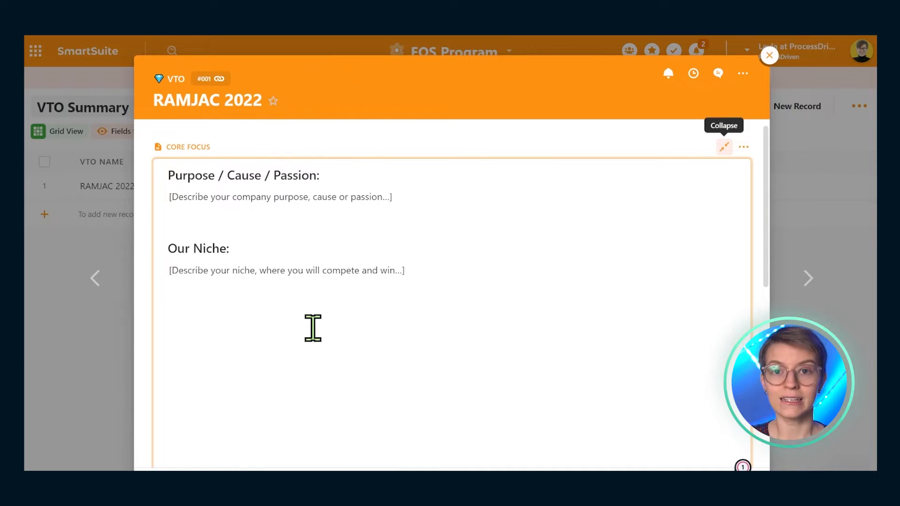
{"action": "key", "text": "Escape"}
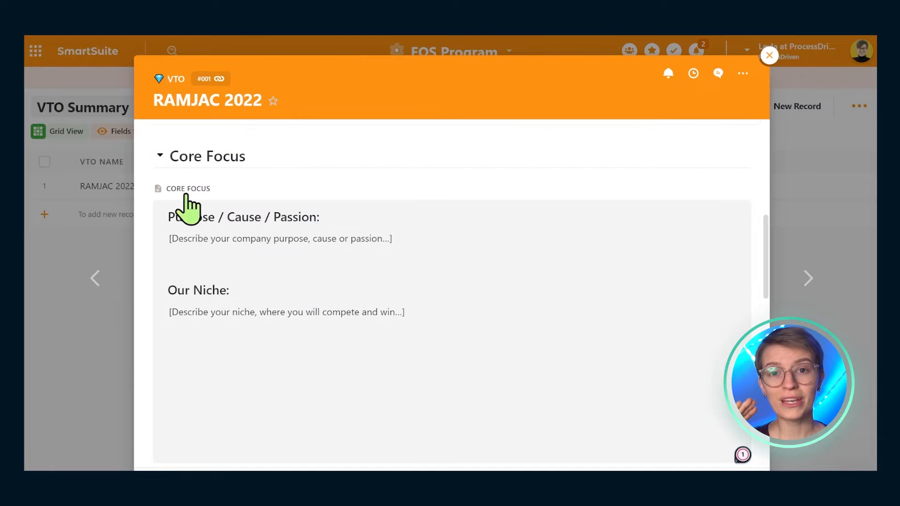
Collapse the Core Focus section and review the contents of the Marketing Strategy and 3 Year Picture sections.
{"action": "left_click", "coordinate": [161, 156]}
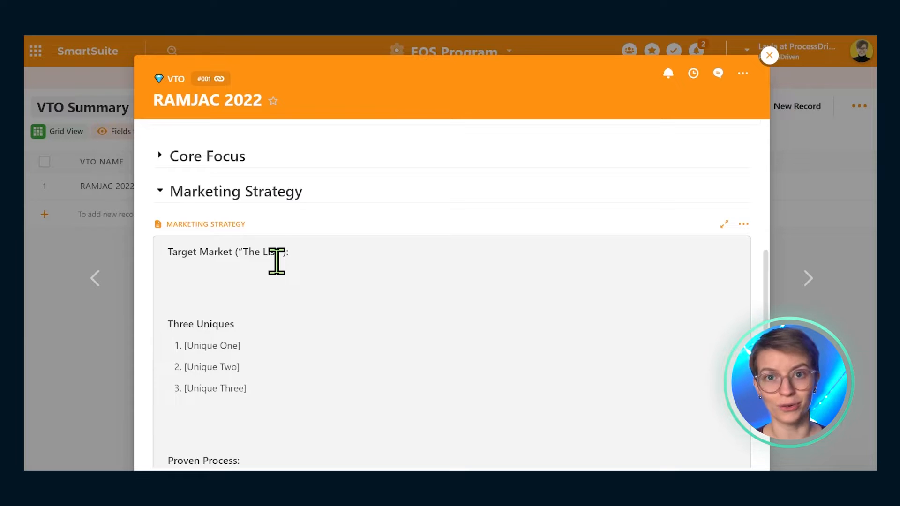
{"action": "scroll", "coordinate": [310, 280], "scroll_direction": "down", "scroll_amount": 5}
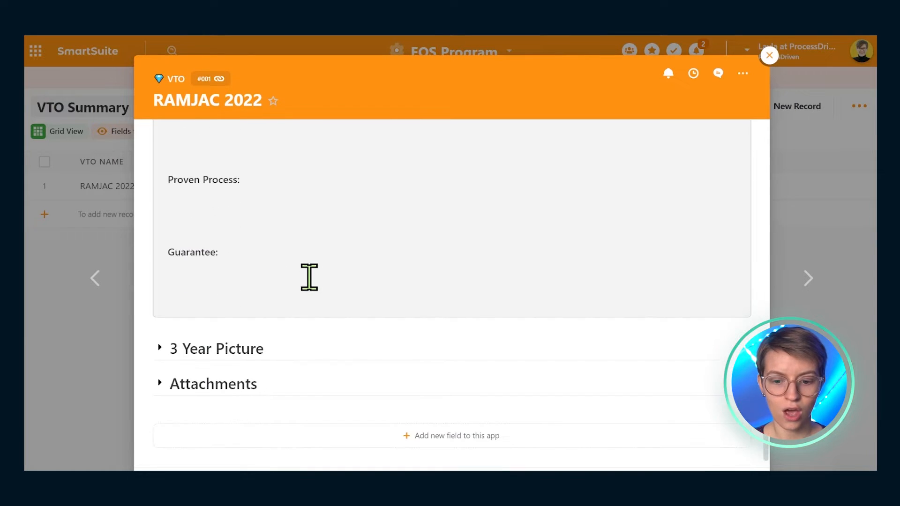
{"action": "left_click", "coordinate": [161, 351]}
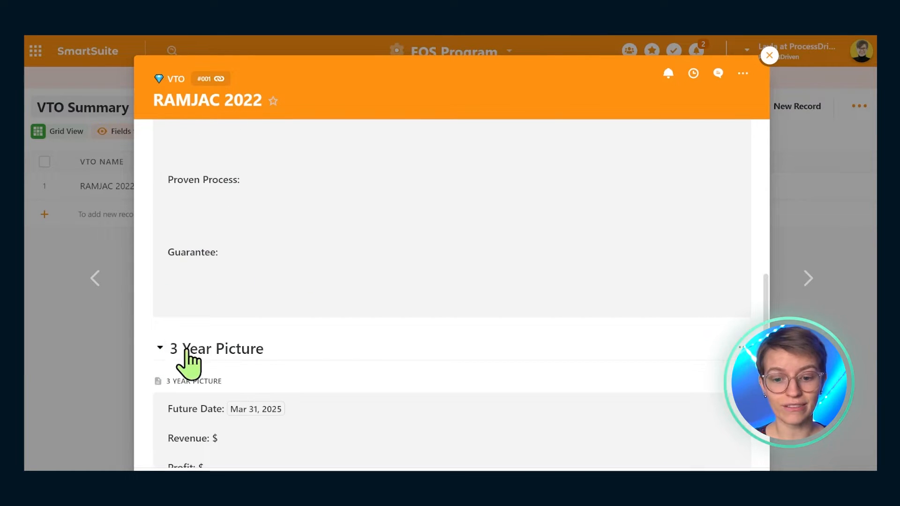
{"action": "scroll", "coordinate": [235, 367], "scroll_direction": "down", "scroll_amount": 3}
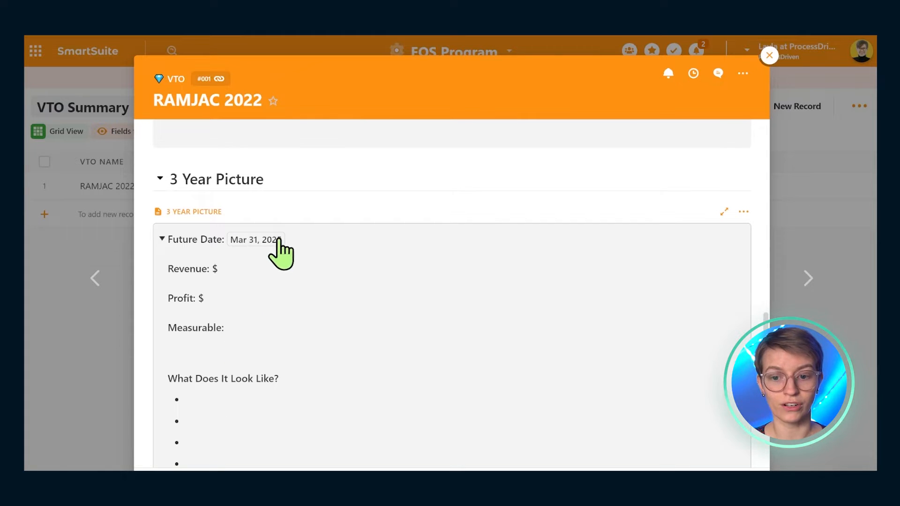
{"action": "scroll", "coordinate": [271, 245], "scroll_direction": "down", "scroll_amount": 1}
{"action": "scroll", "coordinate": [271, 245], "scroll_direction": "down", "scroll_amount": 2}
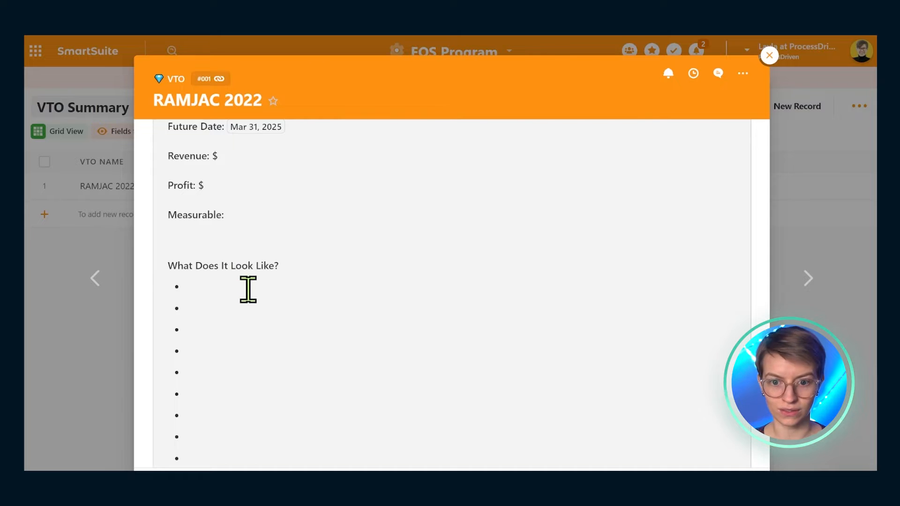
{"action": "scroll", "coordinate": [248, 290], "scroll_direction": "up", "scroll_amount": 4}
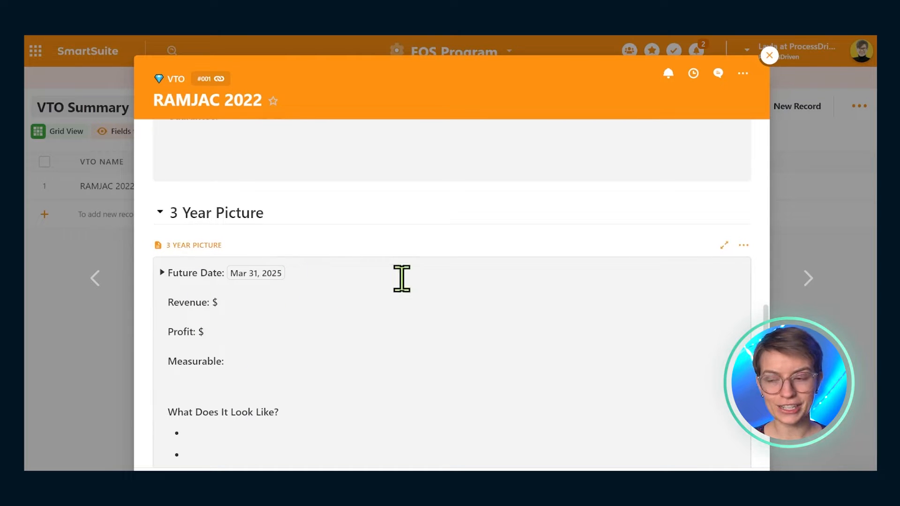
Inspect the default text in the 3 Year Picture field's settings and leave without updating the field.
{"action": "left_click", "coordinate": [743, 245]}
{"action": "left_click", "coordinate": [715, 277]}
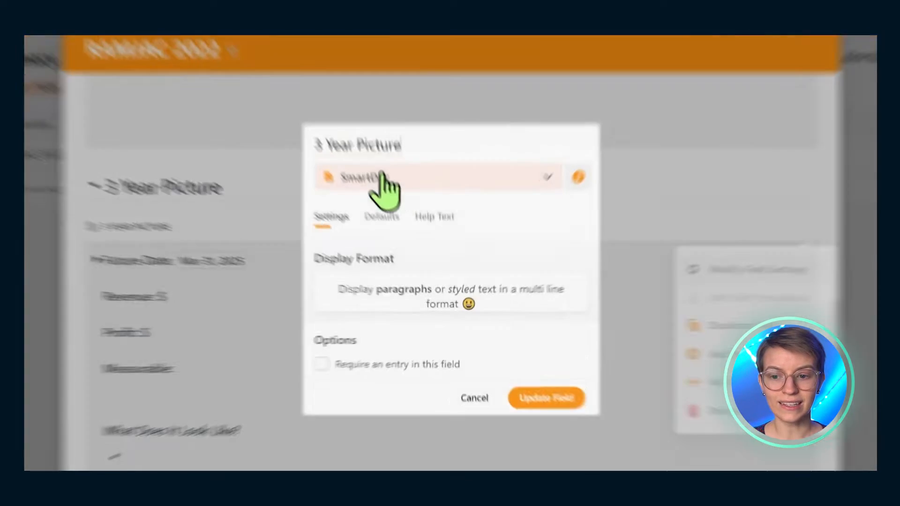
{"action": "left_click", "coordinate": [381, 216]}
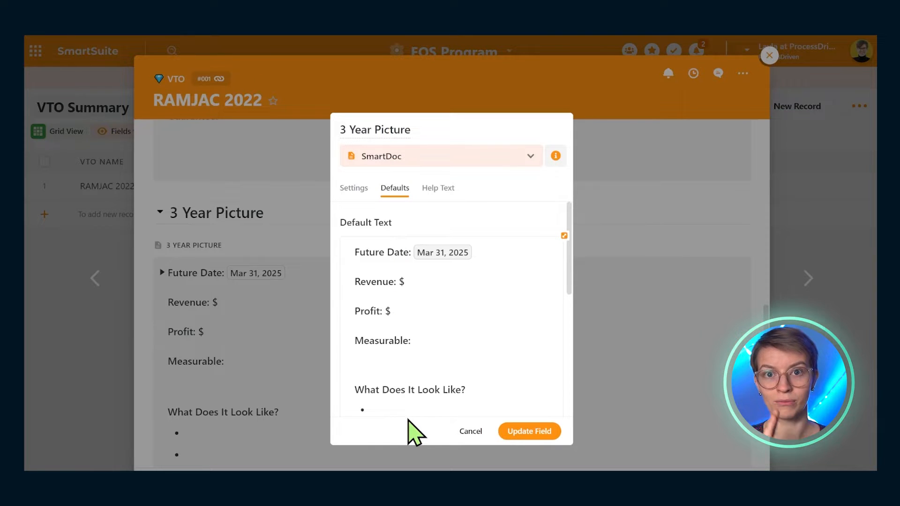
{"action": "left_click", "coordinate": [470, 431]}
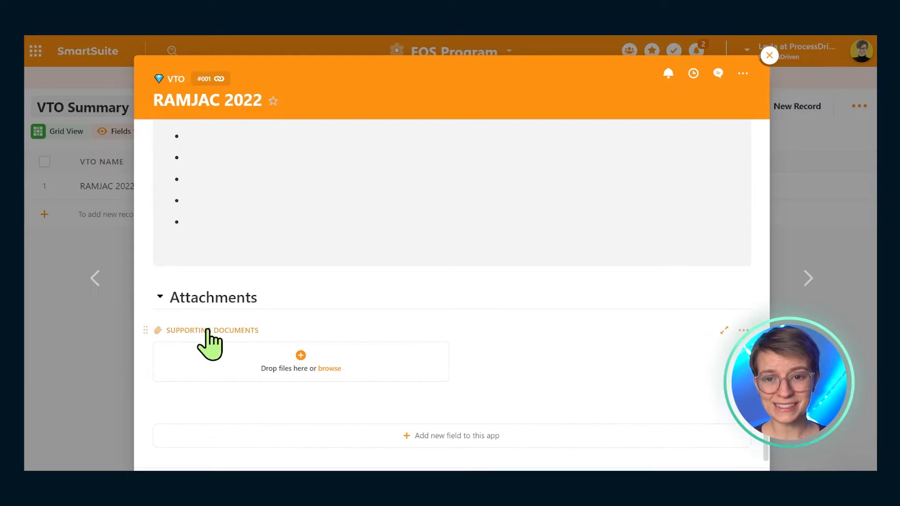
Close the VTO record and view the status options available for RAMJAC 2022 in the VTO Summary grid.
{"action": "scroll", "coordinate": [187, 300], "scroll_direction": "up", "scroll_amount": 5}
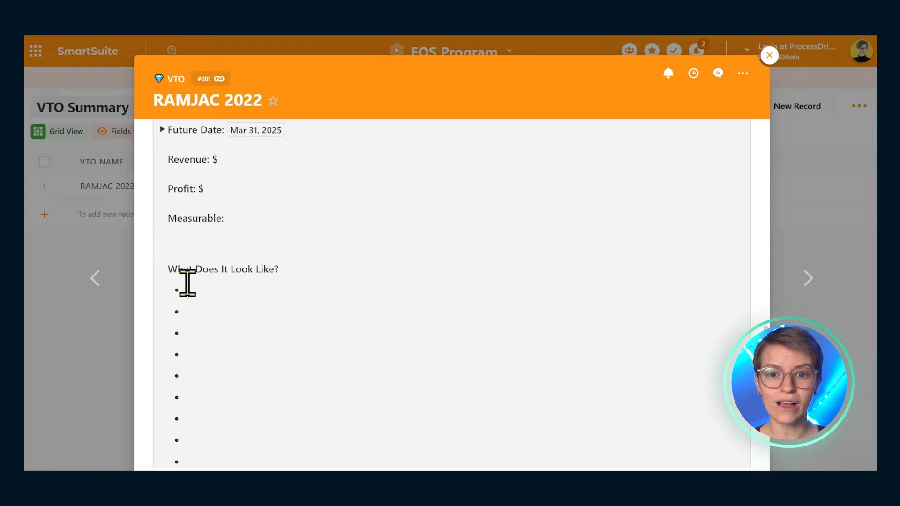
{"action": "scroll", "coordinate": [187, 283], "scroll_direction": "up", "scroll_amount": 5}
{"action": "left_click", "coordinate": [769, 55]}
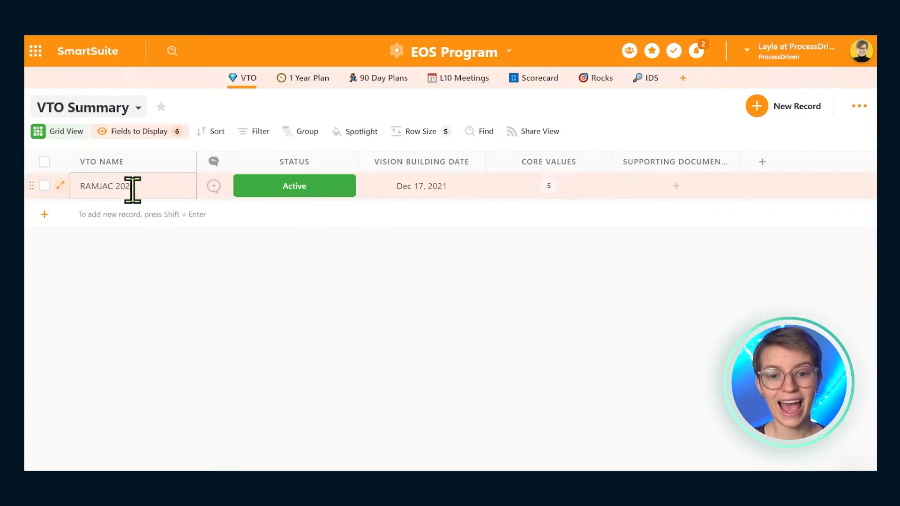
{"action": "left_click", "coordinate": [346, 187]}
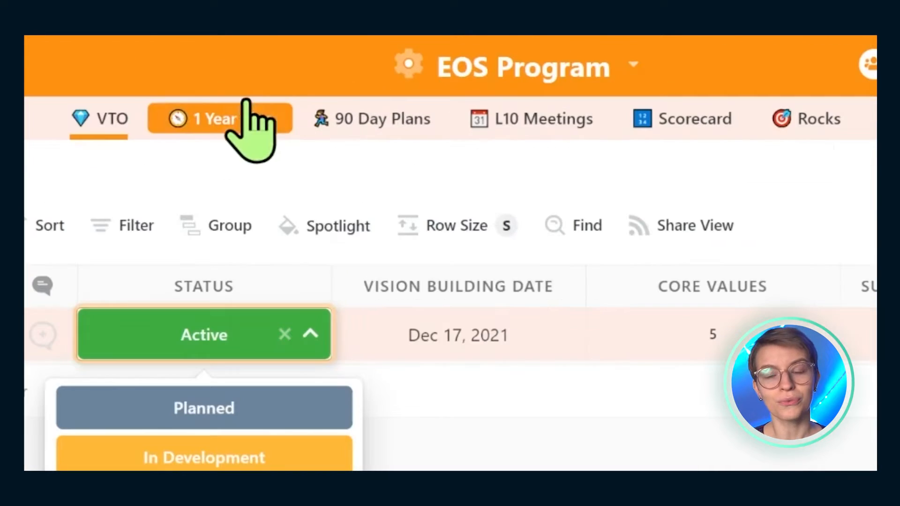
Open the RAMJAC 2022 company record in the 1 Year Plan app, review its departmental plans, and close it.
{"action": "left_click", "coordinate": [313, 78]}
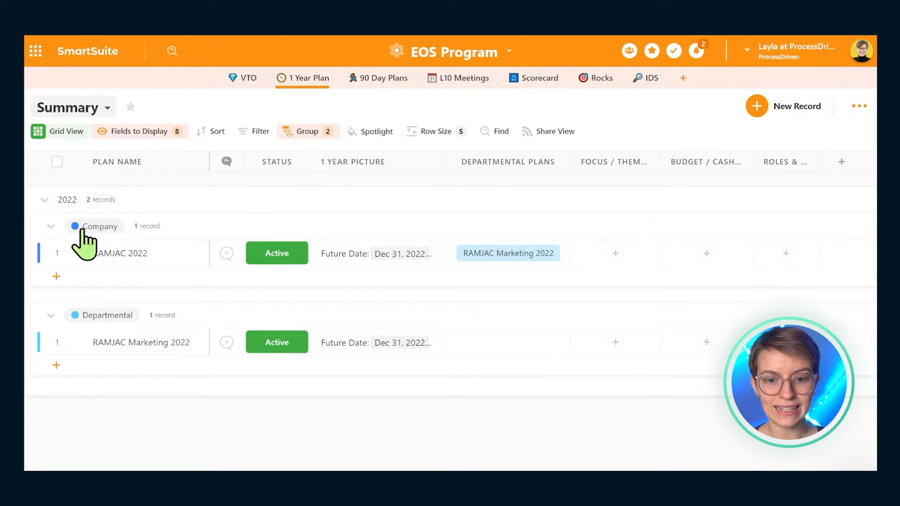
{"action": "left_click", "coordinate": [74, 254]}
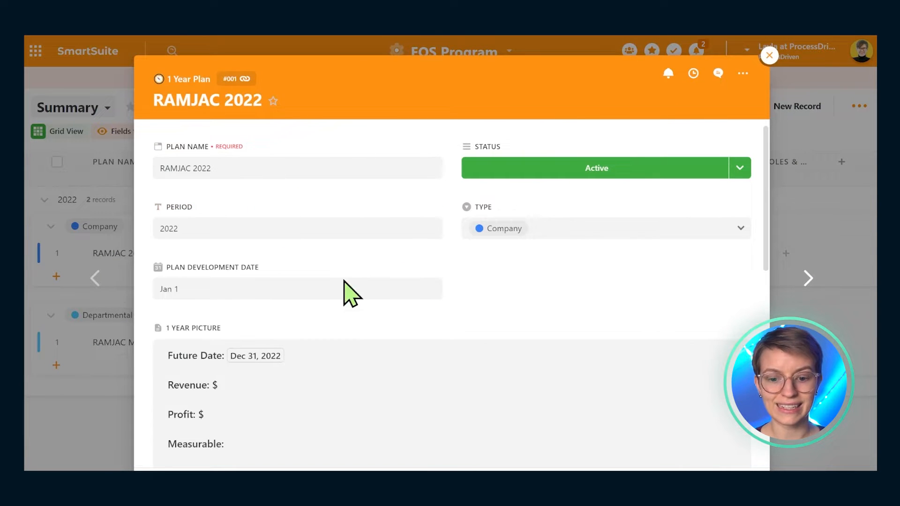
{"action": "scroll", "coordinate": [431, 297], "scroll_direction": "down", "scroll_amount": 5}
{"action": "scroll", "coordinate": [342, 244], "scroll_direction": "down", "scroll_amount": 5}
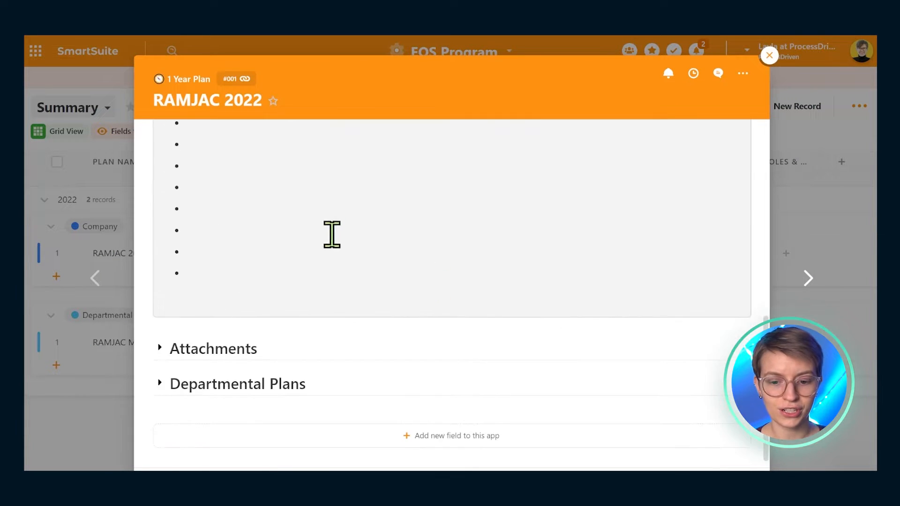
{"action": "left_click", "coordinate": [209, 391]}
{"action": "scroll", "coordinate": [286, 335], "scroll_direction": "down", "scroll_amount": 1}
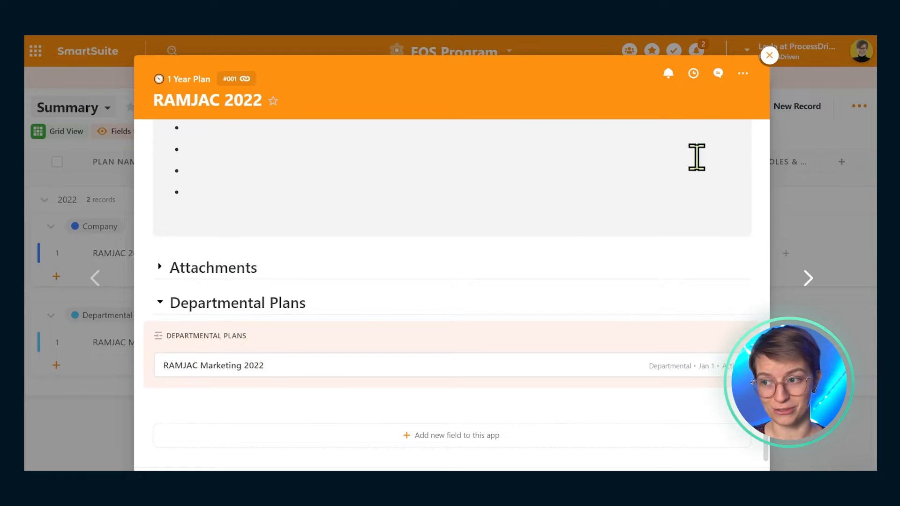
{"action": "left_click", "coordinate": [768, 55]}
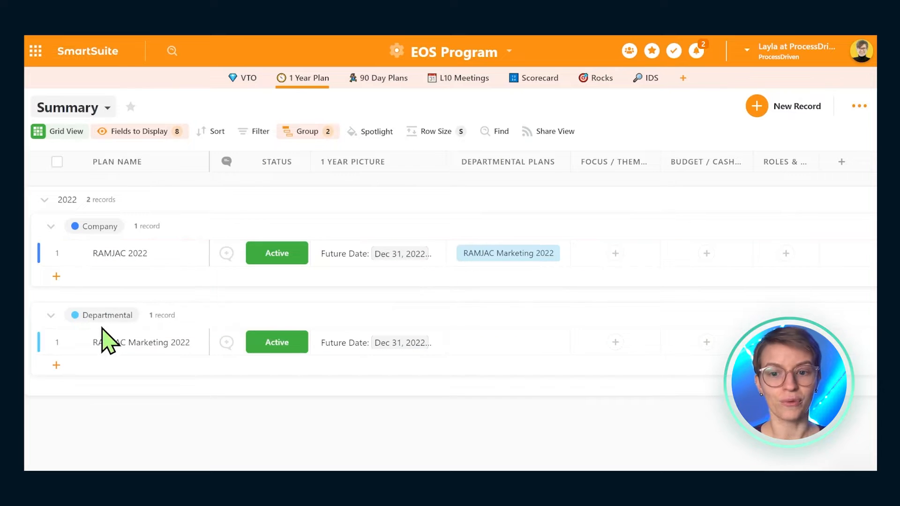
Check the plan list's grouping settings and examine the RAMJAC Marketing 2022 plan's period, development date and 1 Year Picture.
{"action": "left_click", "coordinate": [305, 132]}
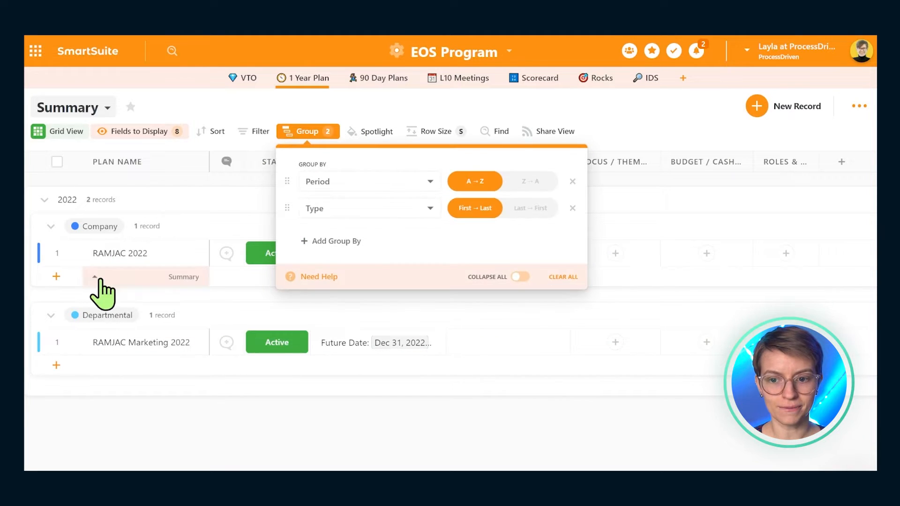
{"action": "left_click", "coordinate": [72, 340]}
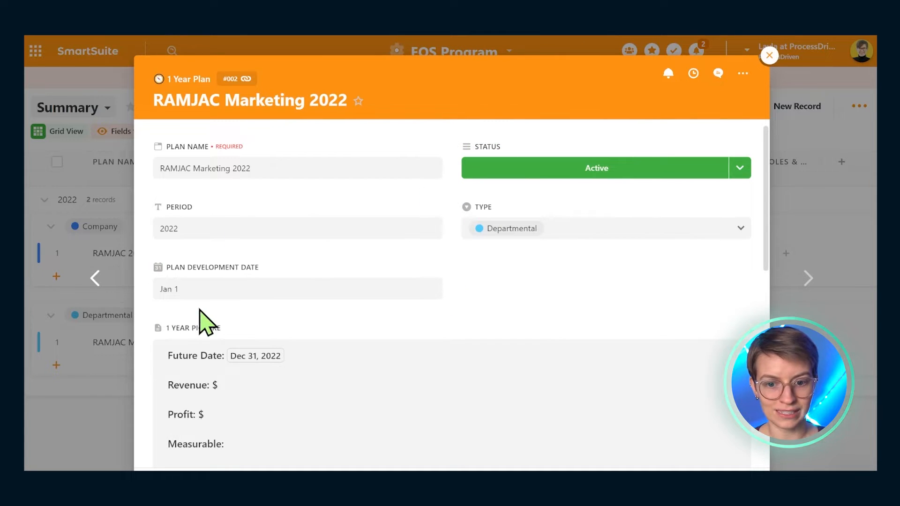
{"action": "left_click", "coordinate": [185, 289]}
{"action": "left_click", "coordinate": [186, 229]}
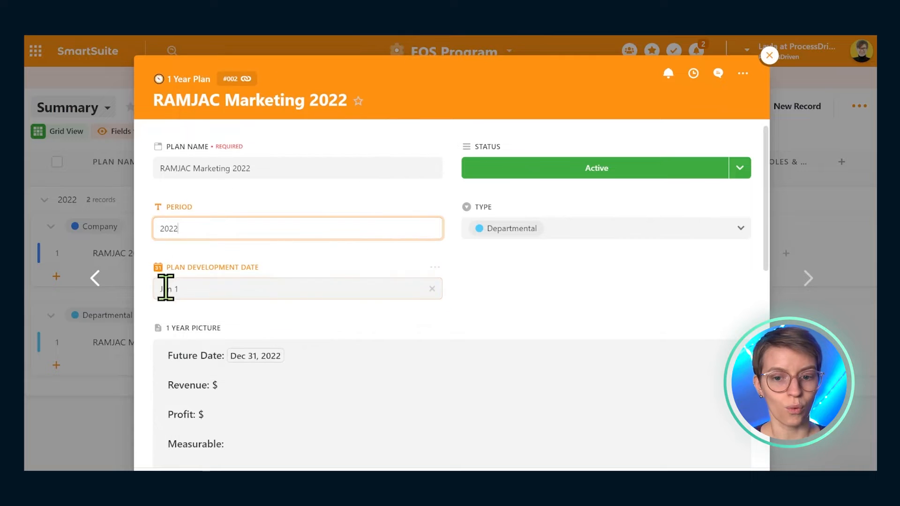
{"action": "scroll", "coordinate": [278, 300], "scroll_direction": "down", "scroll_amount": 4}
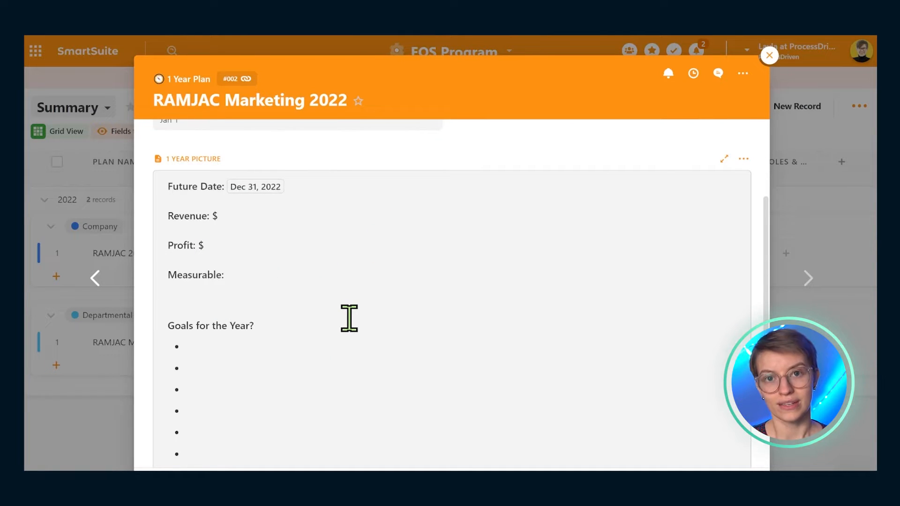
{"action": "scroll", "coordinate": [349, 318], "scroll_direction": "down", "scroll_amount": 2}
{"action": "key", "text": "Escape"}
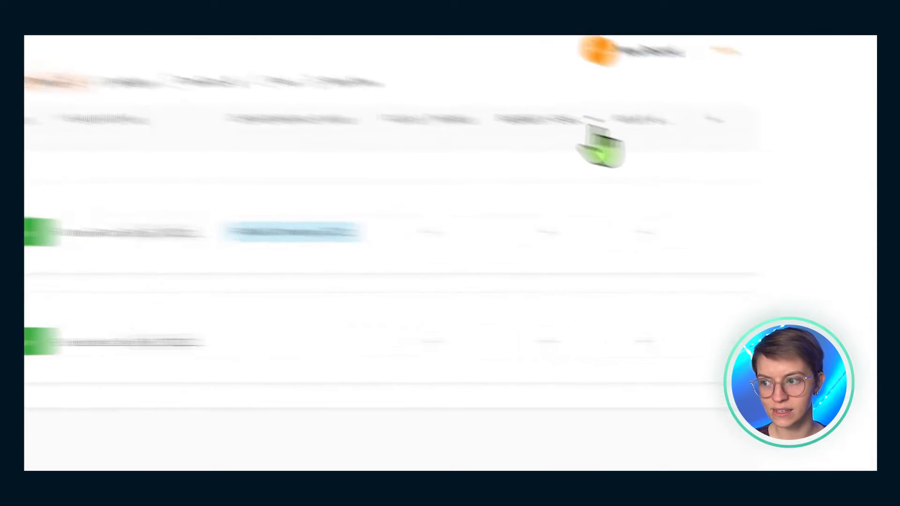
Widen the Budget / Cash Flow and Roles & Responsibilities columns and view the file upload sources for RAMJAC 2022's roles cell.
{"action": "left_click_drag", "start_coordinate": [605, 129], "coordinate": [627, 130]}
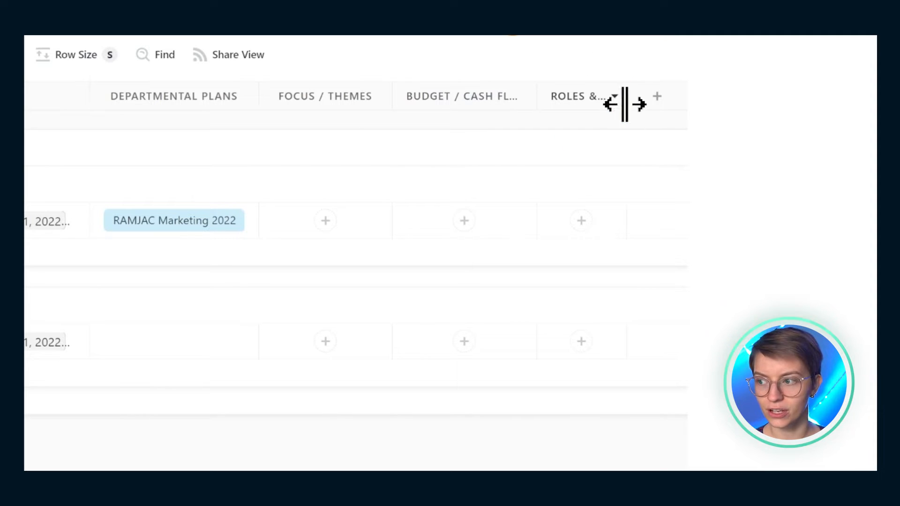
{"action": "left_click_drag", "start_coordinate": [626, 99], "coordinate": [666, 98]}
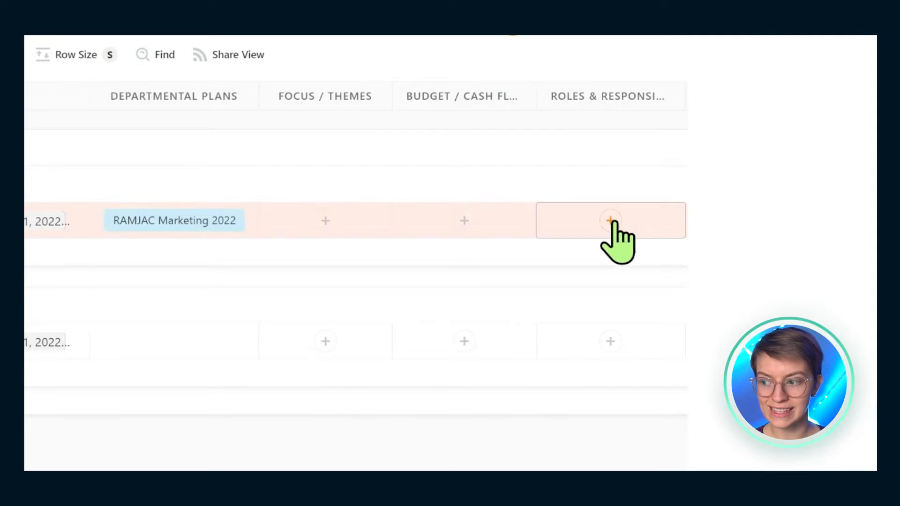
{"action": "left_click", "coordinate": [613, 224]}
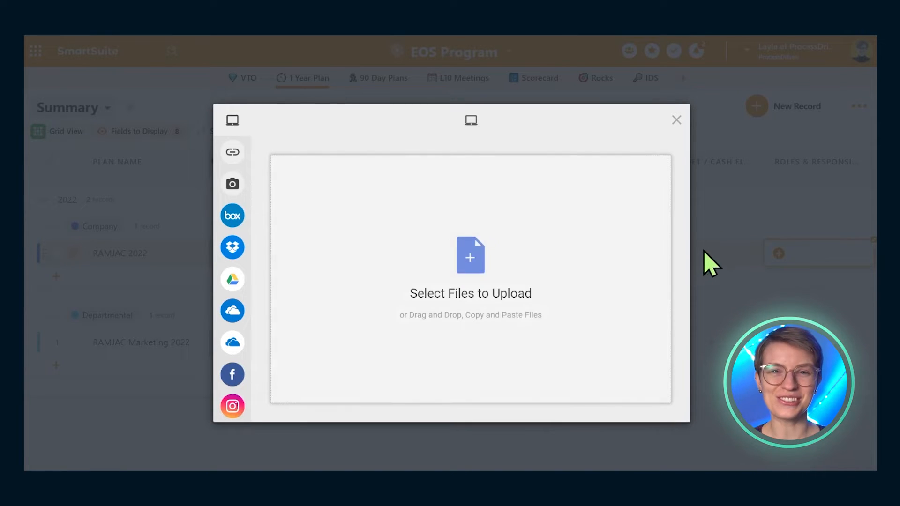
{"action": "left_click", "coordinate": [677, 121]}
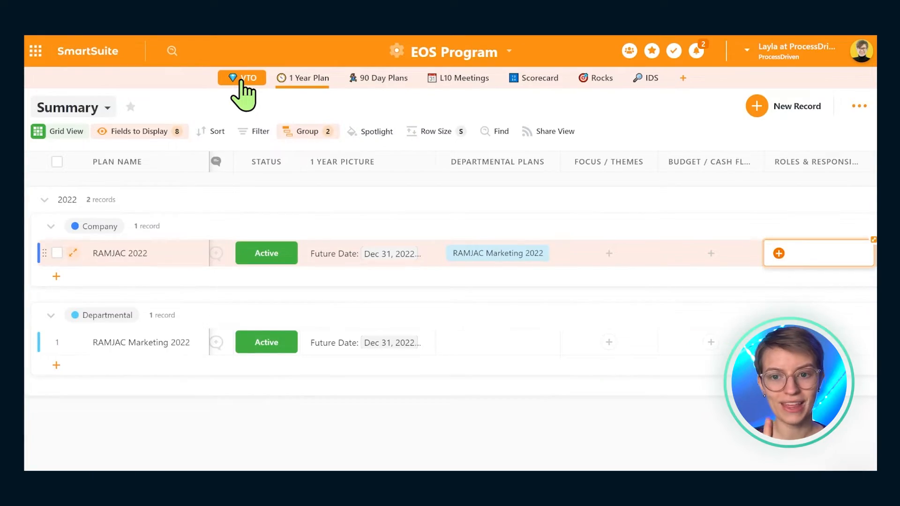
Open the Q1 2022 record in the 90 Day Plans app and view its plan name and status options.
{"action": "left_click", "coordinate": [241, 78]}
{"action": "left_click", "coordinate": [308, 81]}
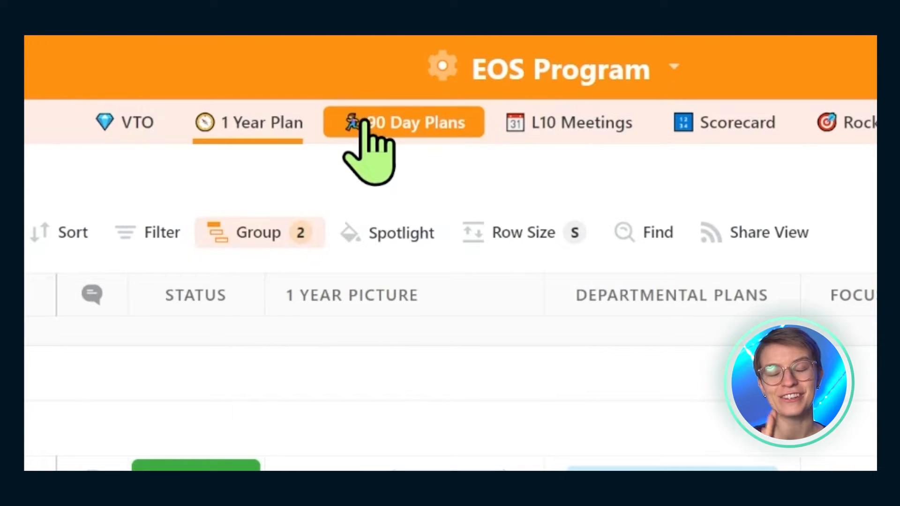
{"action": "left_click", "coordinate": [363, 122]}
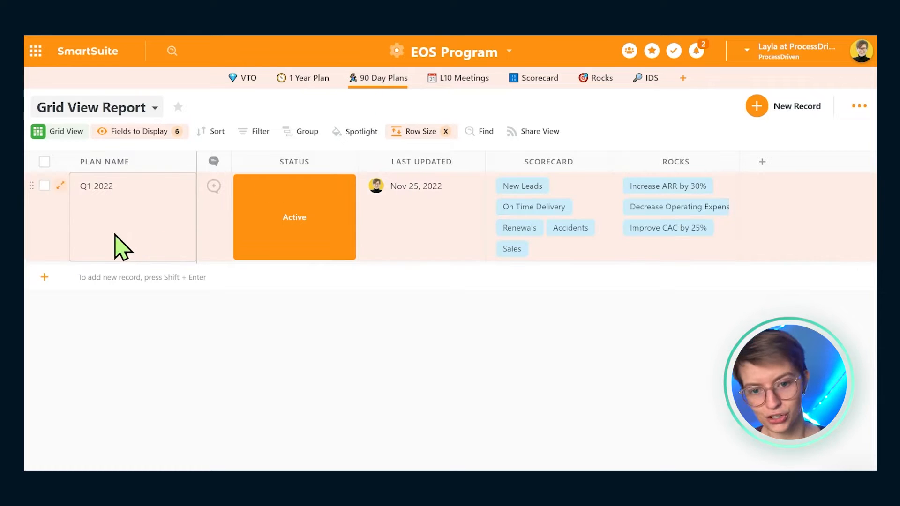
{"action": "left_click", "coordinate": [94, 187]}
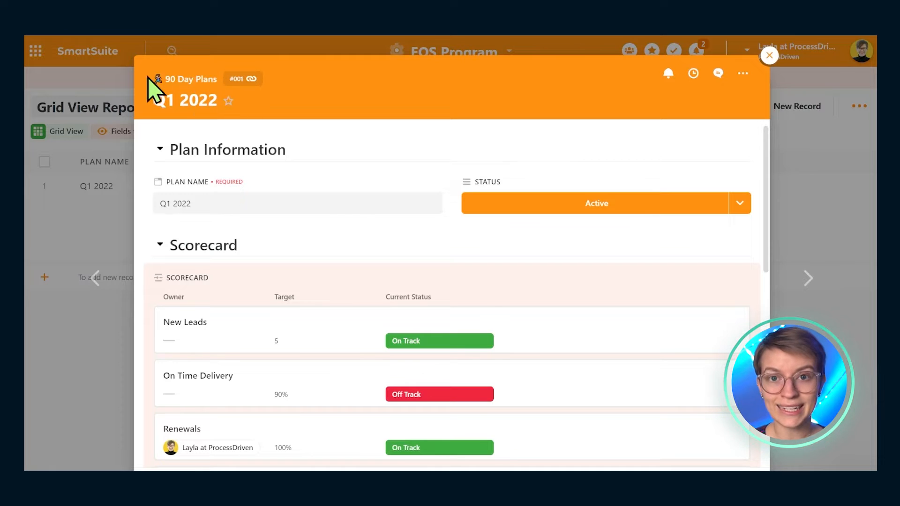
{"action": "left_click", "coordinate": [221, 201]}
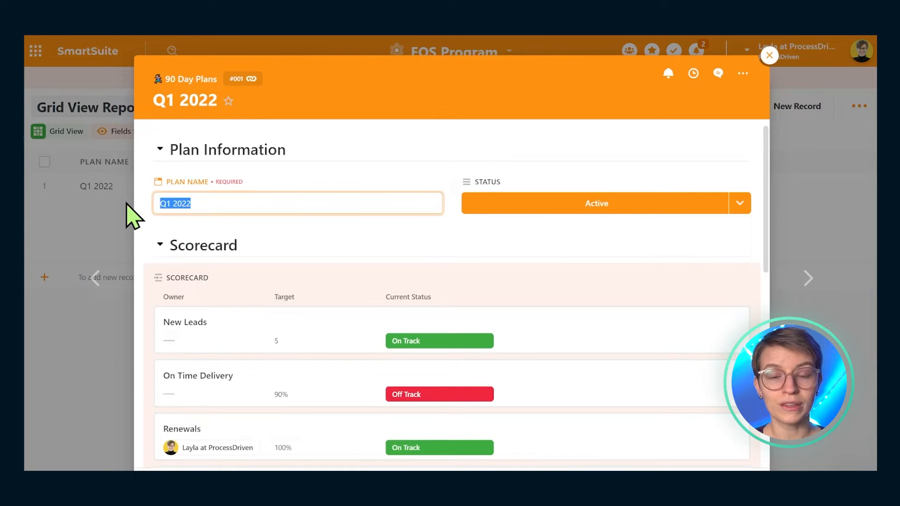
{"action": "left_click", "coordinate": [140, 216]}
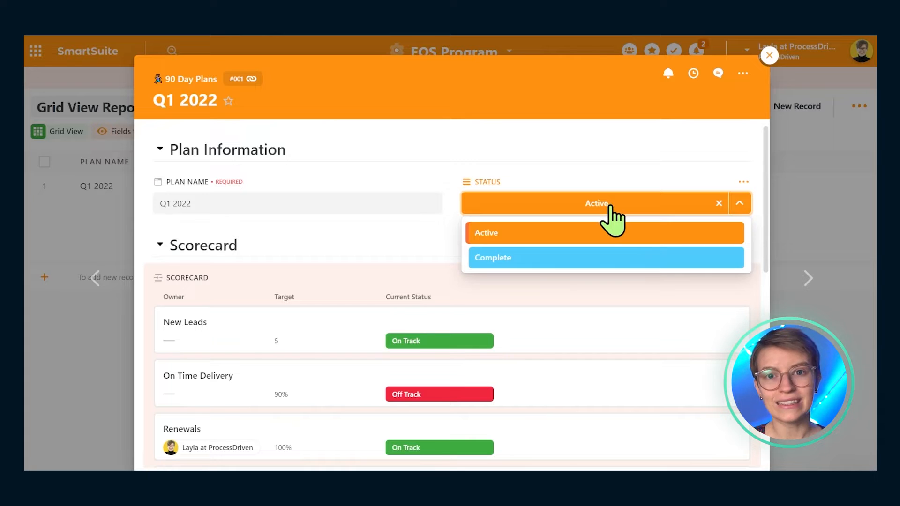
{"action": "left_click", "coordinate": [586, 156]}
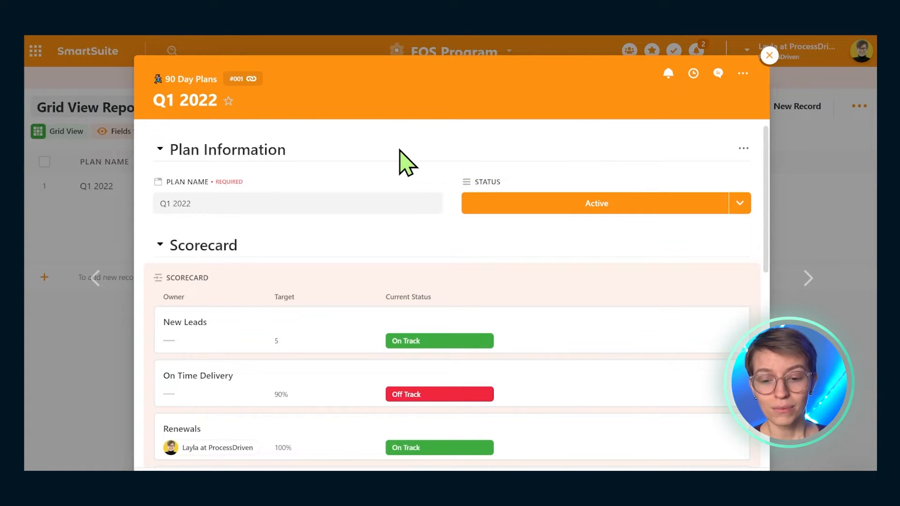
Review the linked scorecard entries in the Q1 2022 plan, including their owners, targets and current status.
{"action": "scroll", "coordinate": [399, 154], "scroll_direction": "down", "scroll_amount": 3}
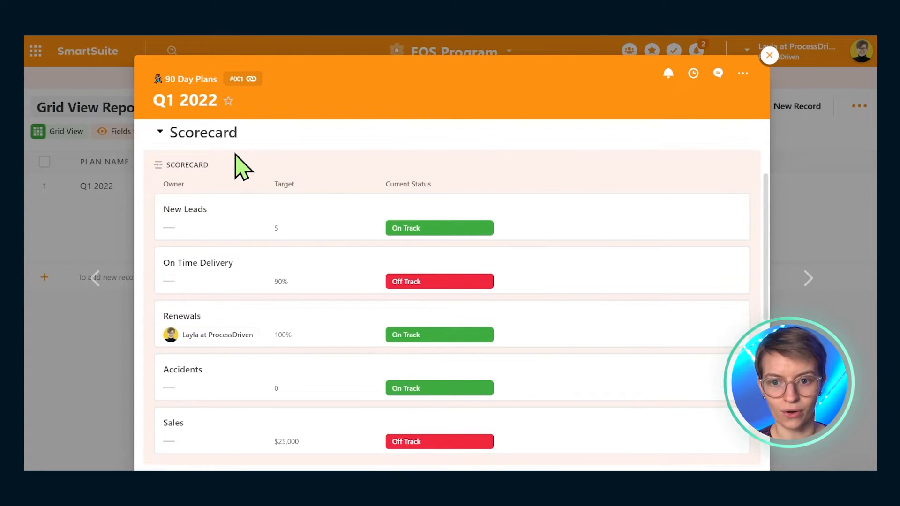
{"action": "scroll", "coordinate": [195, 170], "scroll_direction": "up", "scroll_amount": 3}
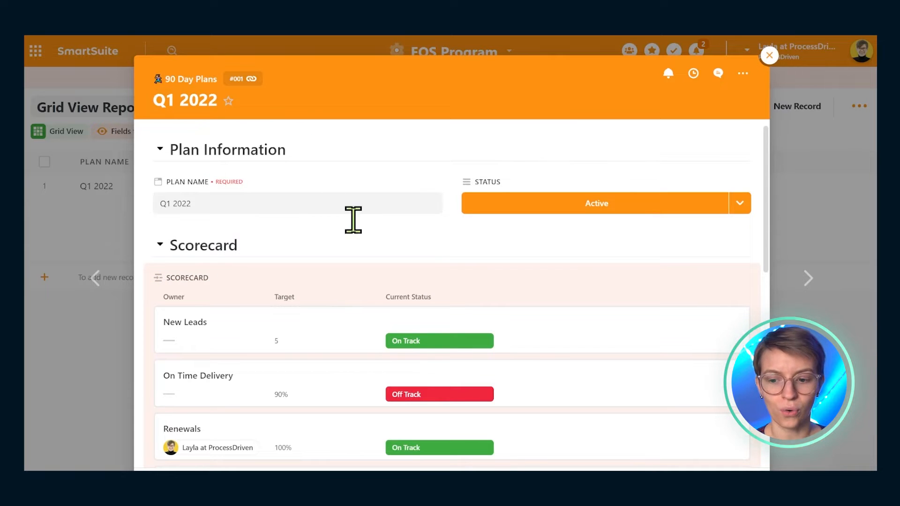
{"action": "scroll", "coordinate": [356, 224], "scroll_direction": "down", "scroll_amount": 4}
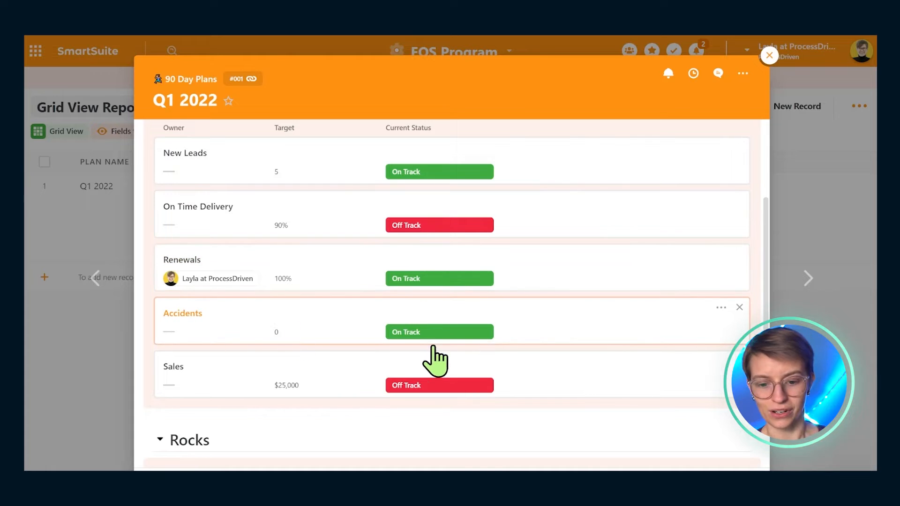
{"action": "scroll", "coordinate": [292, 281], "scroll_direction": "up", "scroll_amount": 3}
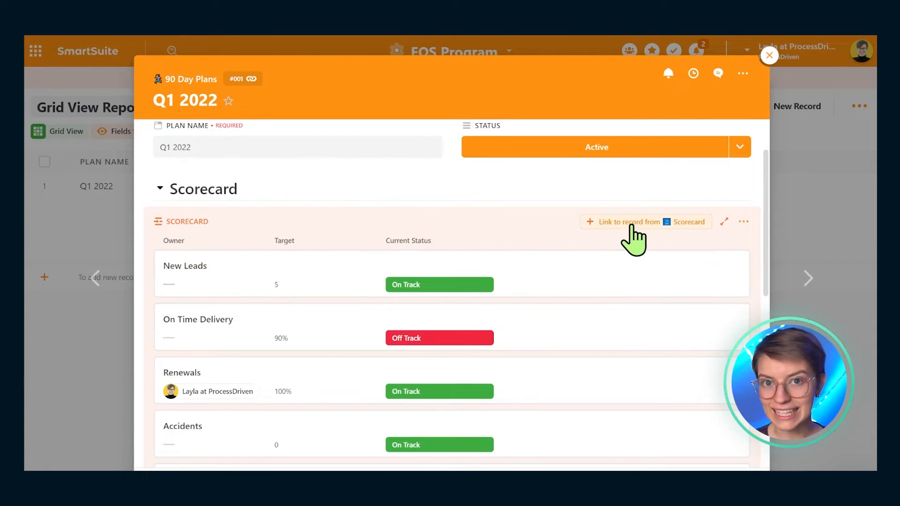
{"action": "scroll", "coordinate": [220, 248], "scroll_direction": "up", "scroll_amount": 1}
{"action": "left_click", "coordinate": [220, 246]}
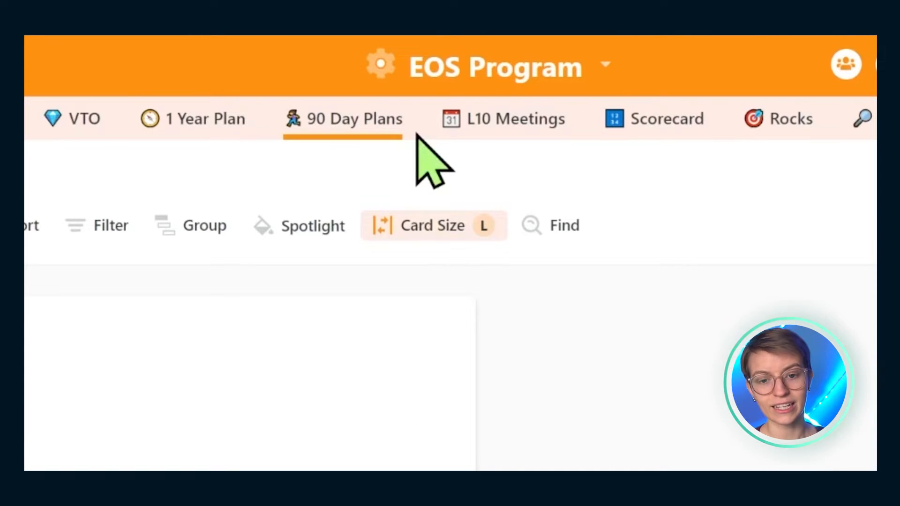
Open the Week 1 record in the L10 Meetings app and view its page layout settings without changing them.
{"action": "left_click", "coordinate": [473, 126]}
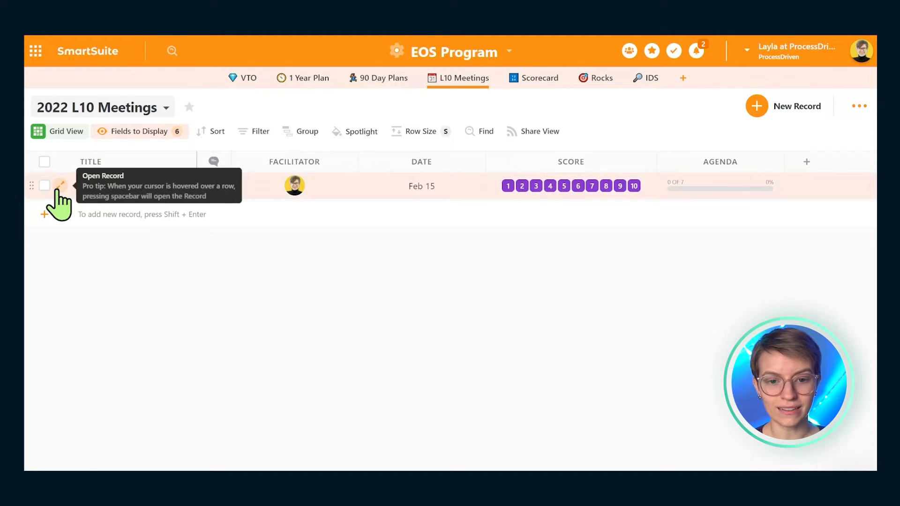
{"action": "left_click", "coordinate": [60, 186]}
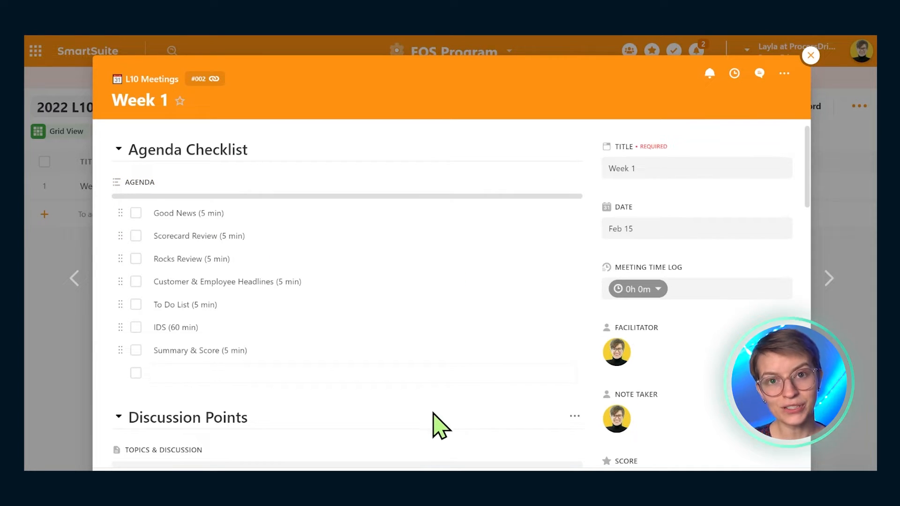
{"action": "left_click", "coordinate": [784, 73]}
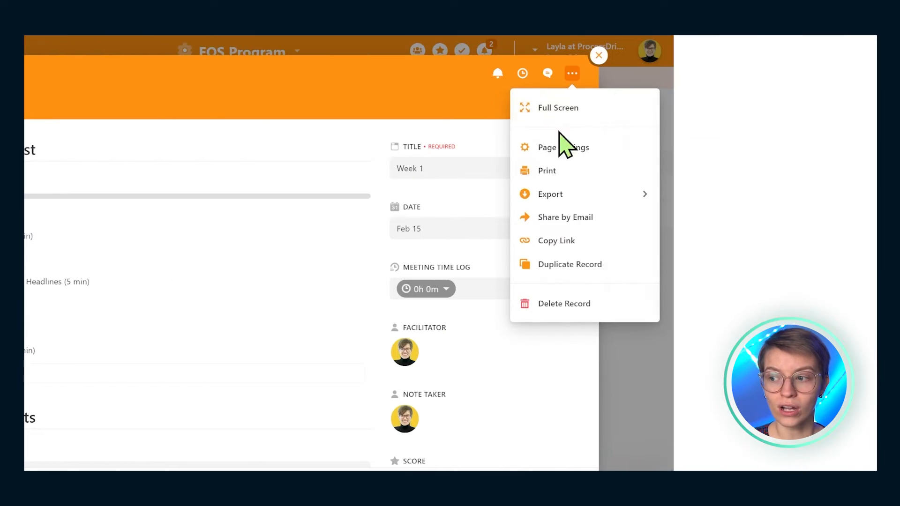
{"action": "left_click", "coordinate": [561, 149]}
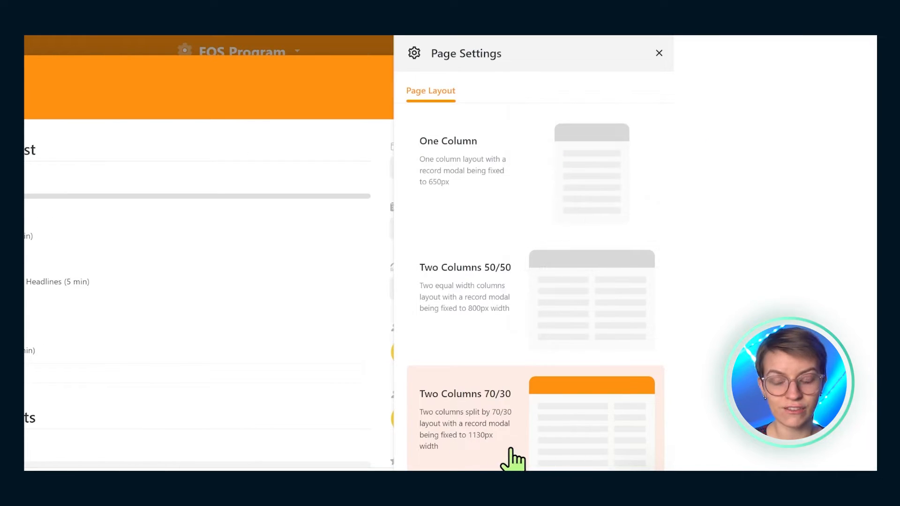
{"action": "left_click", "coordinate": [658, 54]}
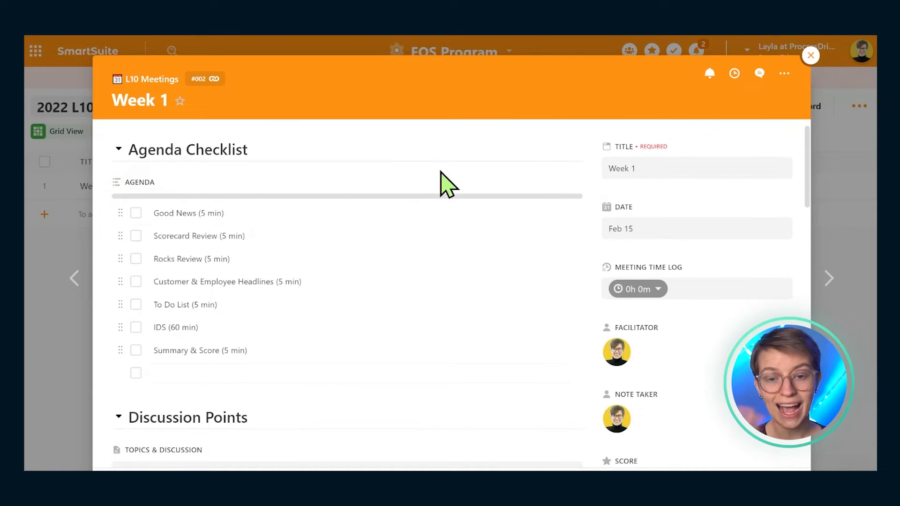
Check off Good News, Scorecard Review and Rocks Review in the Week 1 agenda, and set the meeting score to 5.
{"action": "left_click", "coordinate": [136, 213]}
{"action": "left_click", "coordinate": [136, 236]}
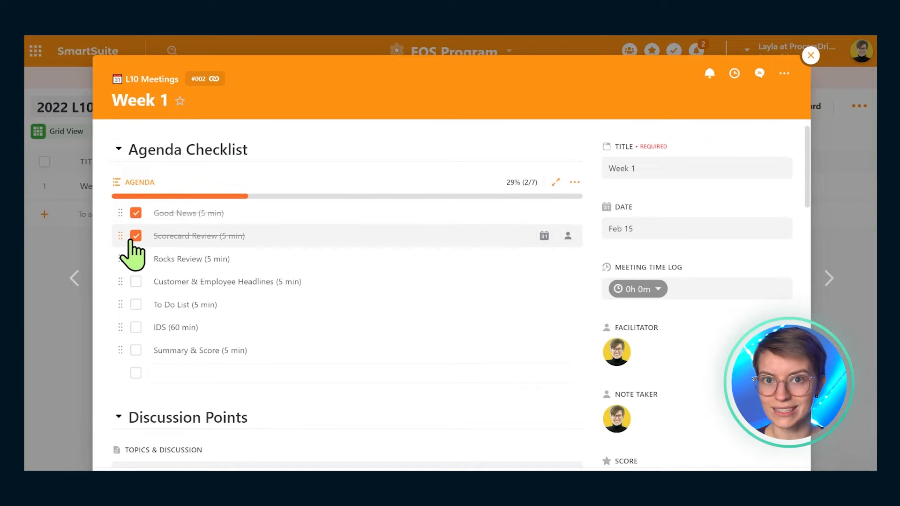
{"action": "left_click", "coordinate": [135, 258]}
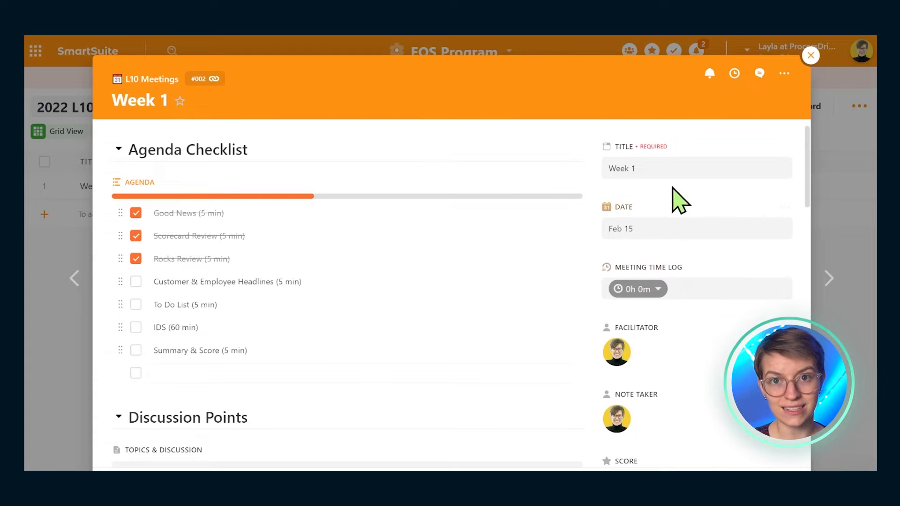
{"action": "scroll", "coordinate": [664, 175], "scroll_direction": "down", "scroll_amount": 3}
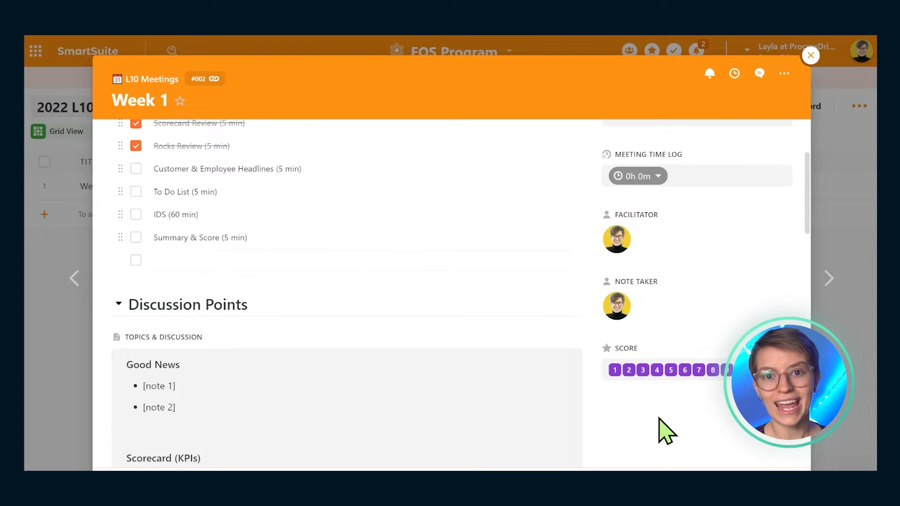
{"action": "left_click", "coordinate": [671, 370]}
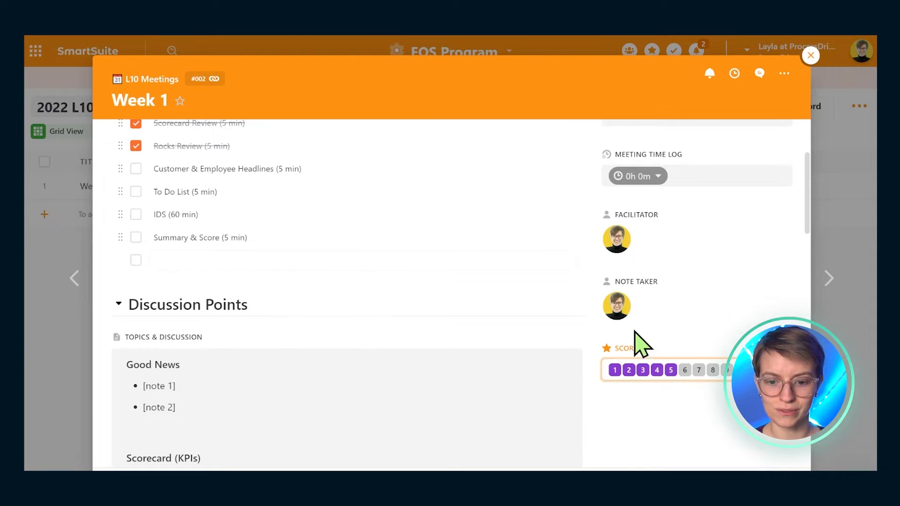
Collapse the Agenda Checklist section and review the Week 1 discussion points and linked IDS issues.
{"action": "scroll", "coordinate": [185, 254], "scroll_direction": "up", "scroll_amount": 3}
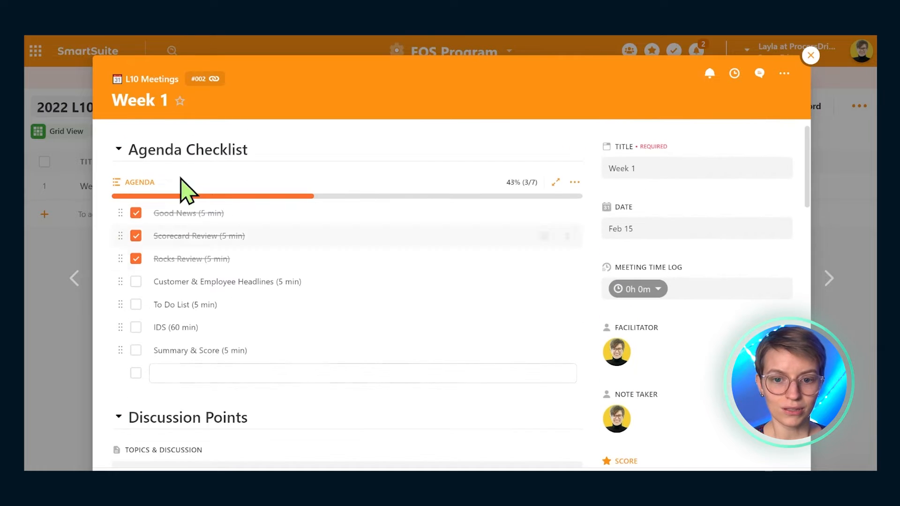
{"action": "left_click", "coordinate": [118, 150]}
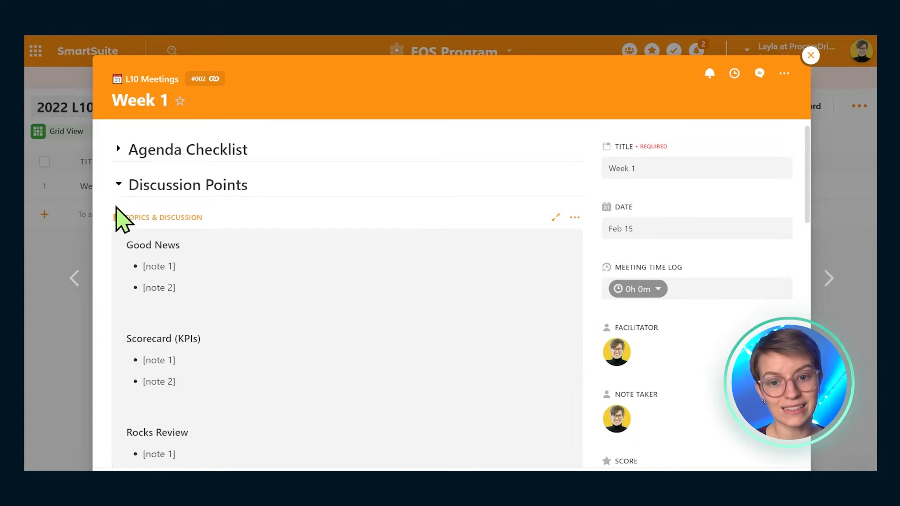
{"action": "scroll", "coordinate": [176, 237], "scroll_direction": "down", "scroll_amount": 3}
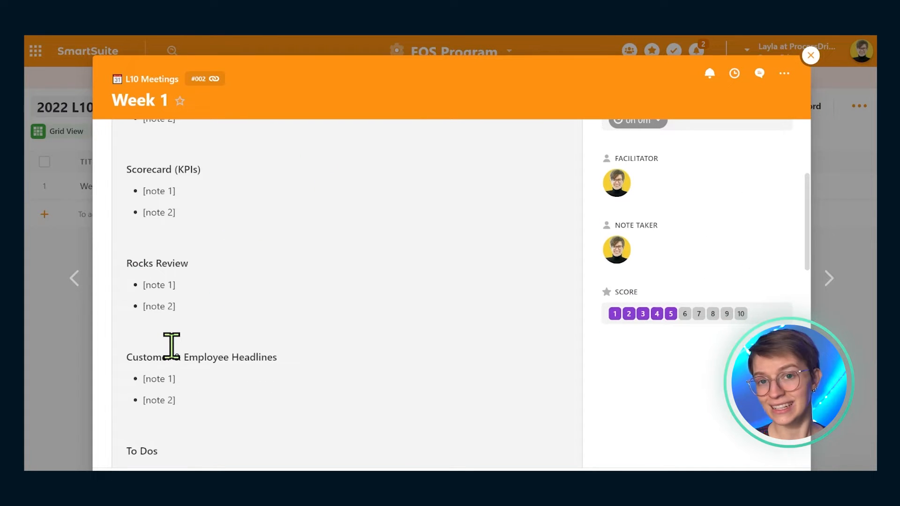
{"action": "scroll", "coordinate": [224, 391], "scroll_direction": "down", "scroll_amount": 5}
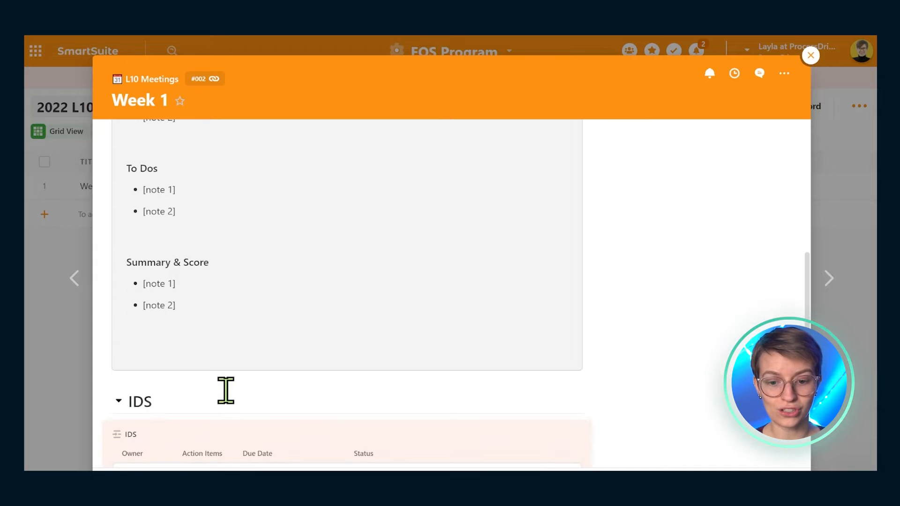
{"action": "scroll", "coordinate": [201, 185], "scroll_direction": "up", "scroll_amount": 2}
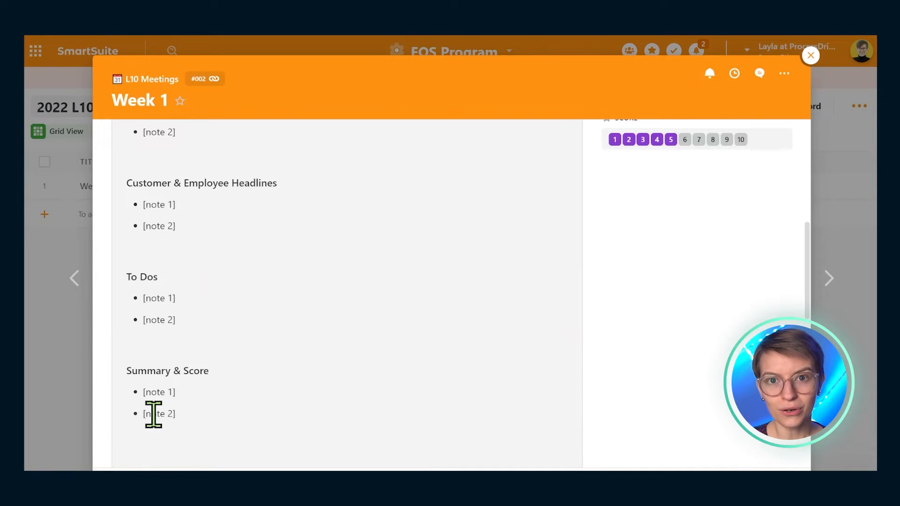
{"action": "scroll", "coordinate": [153, 414], "scroll_direction": "down", "scroll_amount": 7}
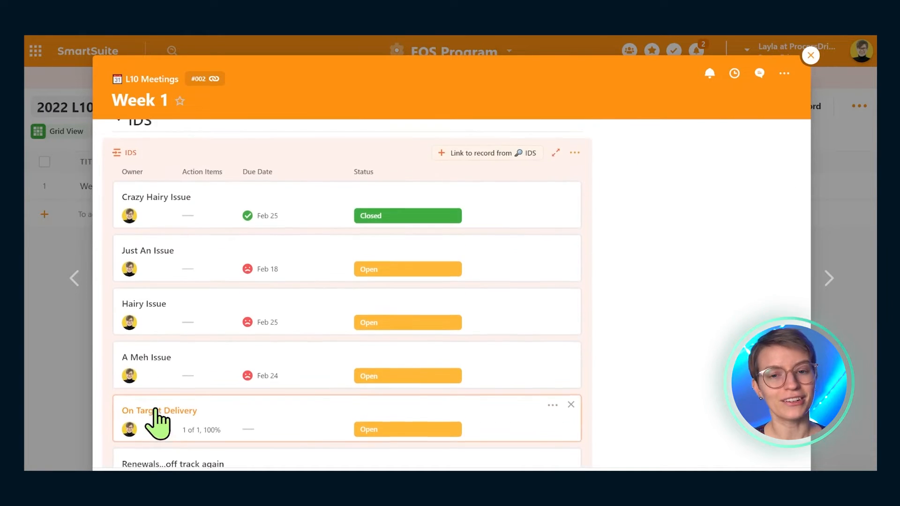
Link the existing Crazy Hairy Issue and Hairy Issue records to the Week 1 meeting's IDS section and save the meeting record.
{"action": "scroll", "coordinate": [157, 424], "scroll_direction": "up", "scroll_amount": 2}
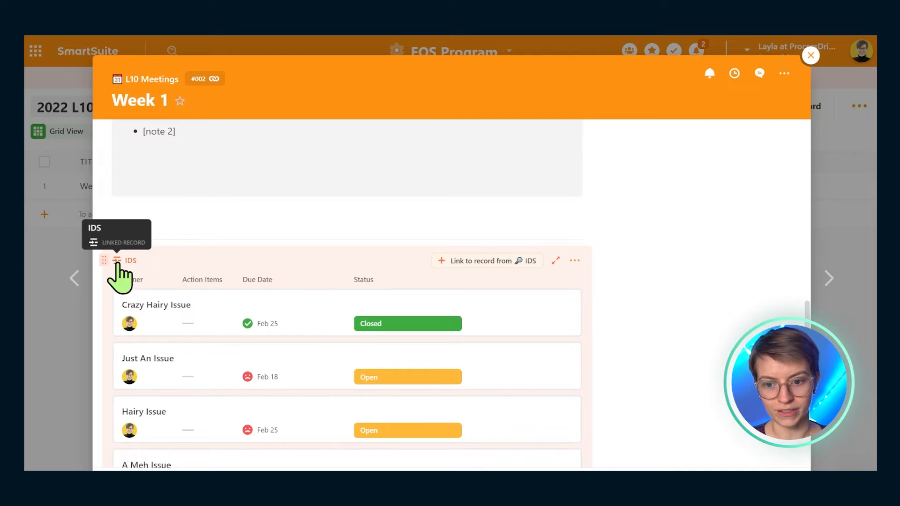
{"action": "left_click", "coordinate": [466, 260]}
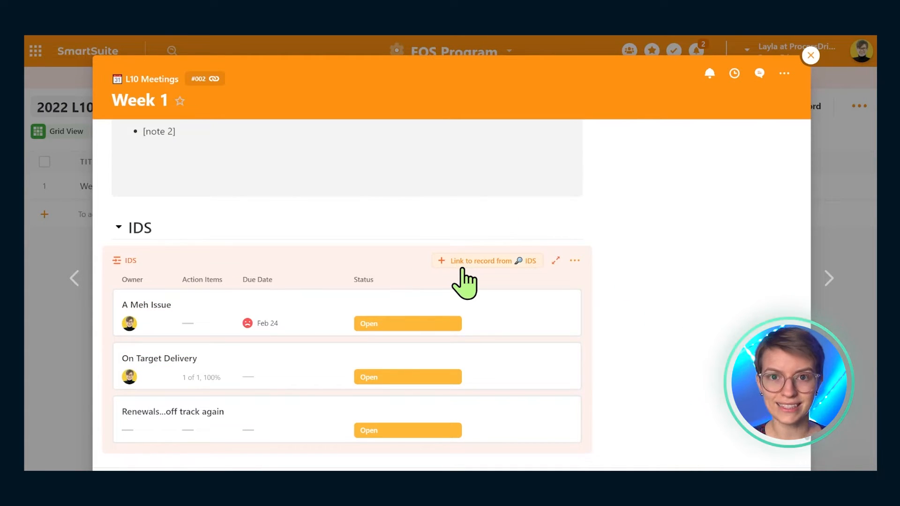
{"action": "left_click", "coordinate": [462, 271]}
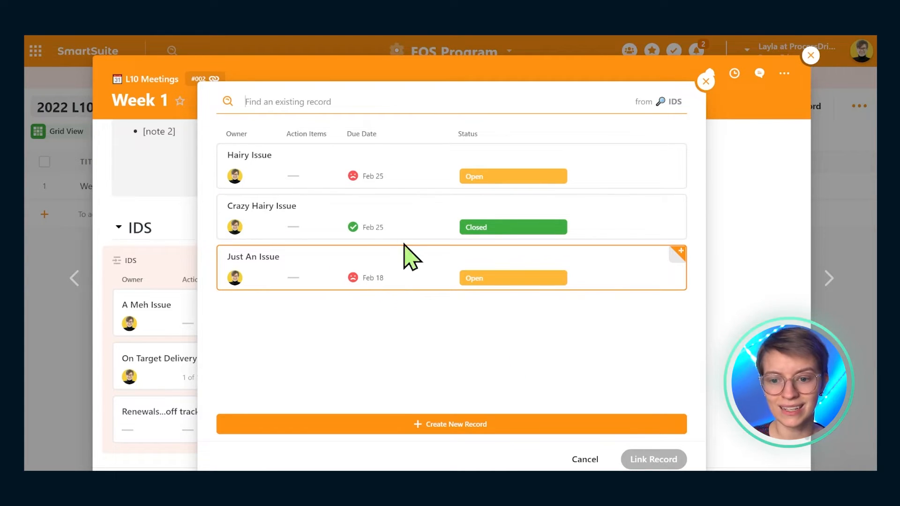
{"action": "left_click", "coordinate": [415, 227]}
{"action": "left_click", "coordinate": [411, 183]}
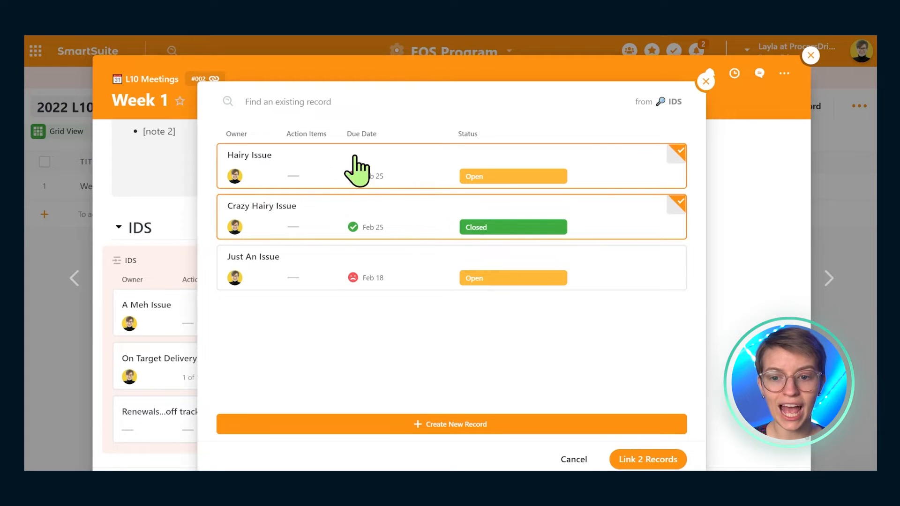
{"action": "left_click", "coordinate": [633, 461]}
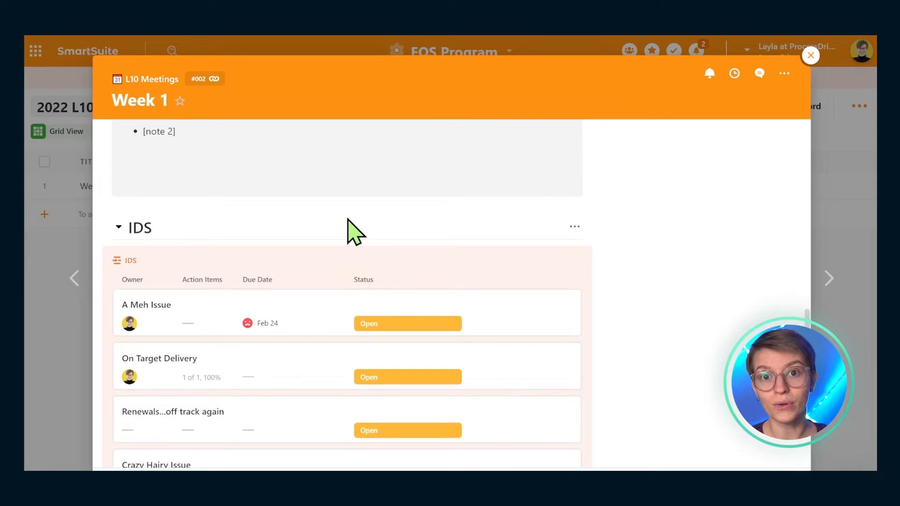
{"action": "scroll", "coordinate": [347, 218], "scroll_direction": "down", "scroll_amount": 4}
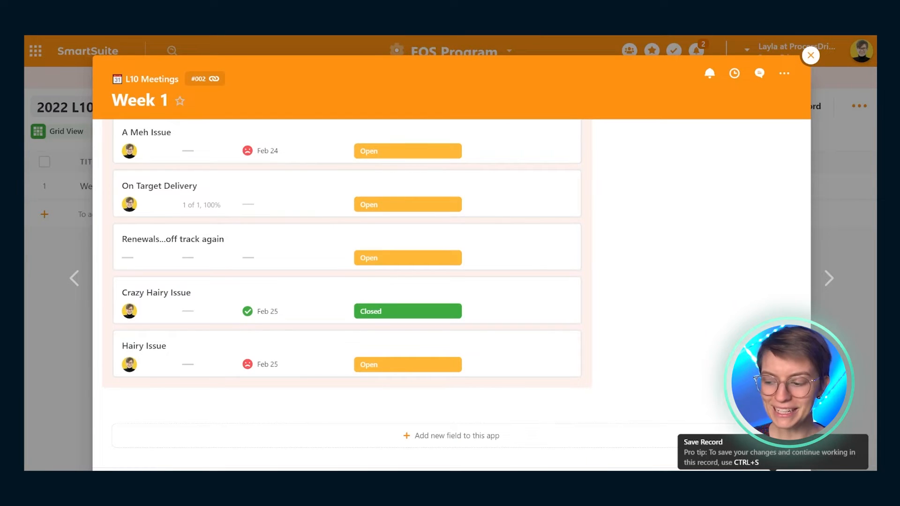
{"action": "left_click", "coordinate": [772, 482]}
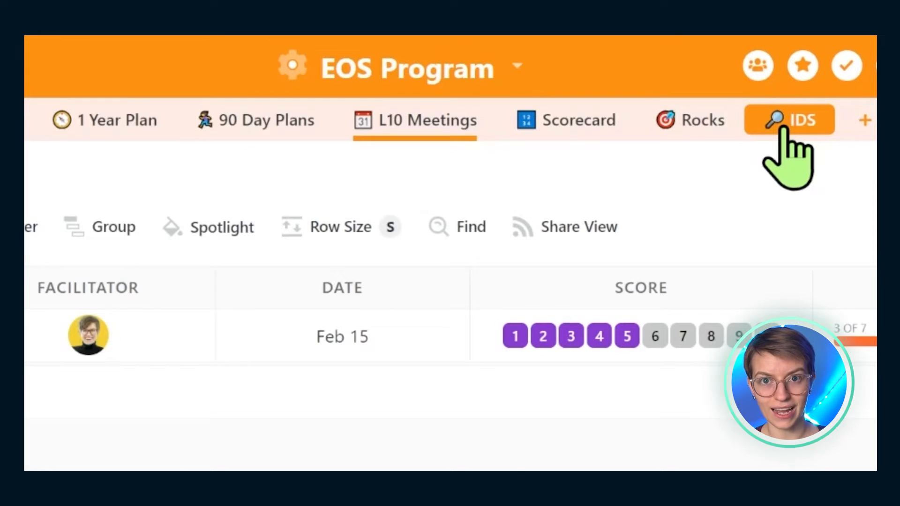
Open the IDS app and review the issues grouped under the Week 1 meeting.
{"action": "left_click", "coordinate": [781, 128]}
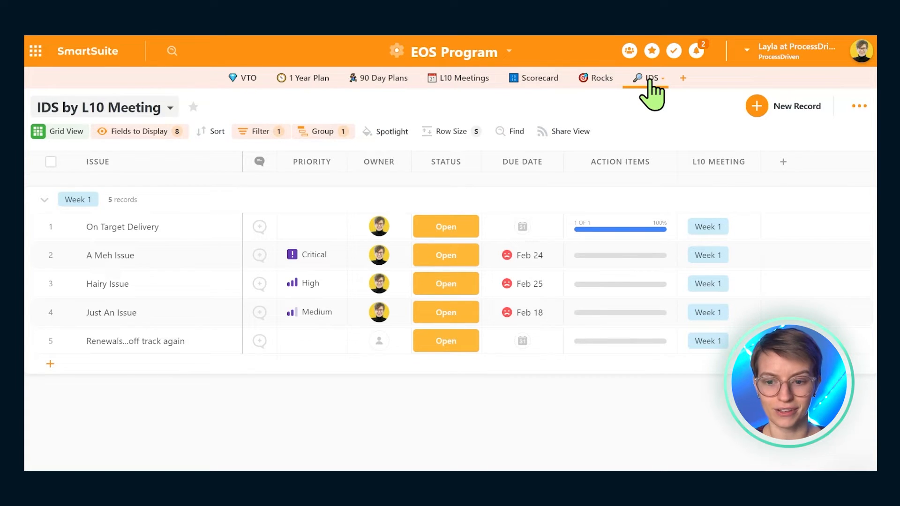
{"action": "left_click", "coordinate": [155, 225]}
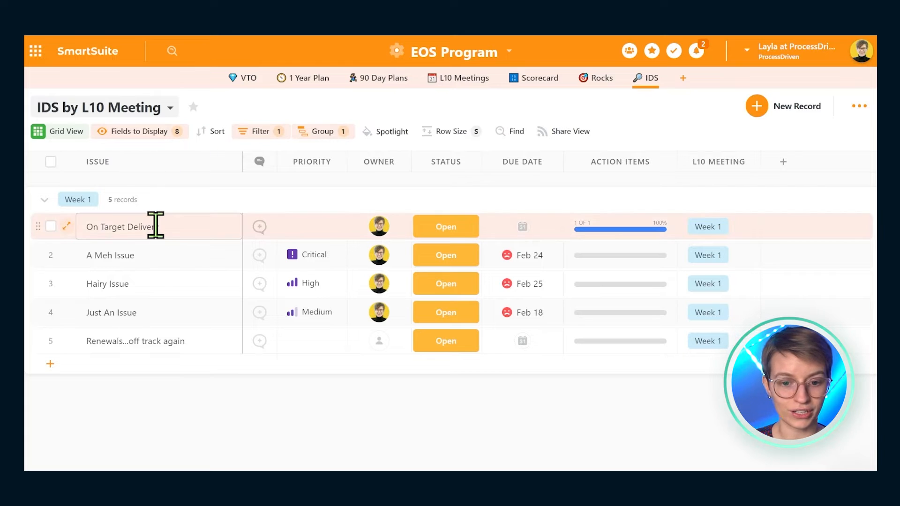
{"action": "left_click", "coordinate": [182, 255]}
{"action": "left_click", "coordinate": [183, 279]}
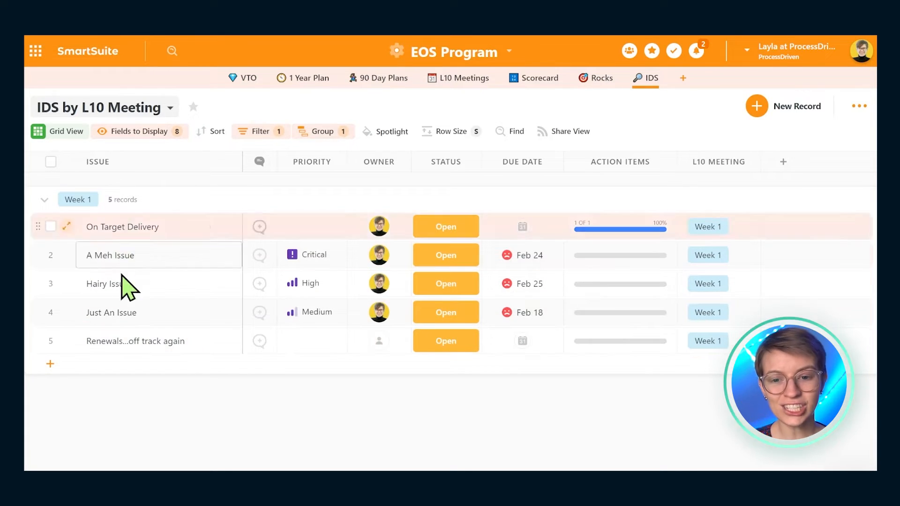
Start a new IDS record titled General Problem and look through its Identify, Discuss and Solve sections.
{"action": "left_click", "coordinate": [760, 107]}
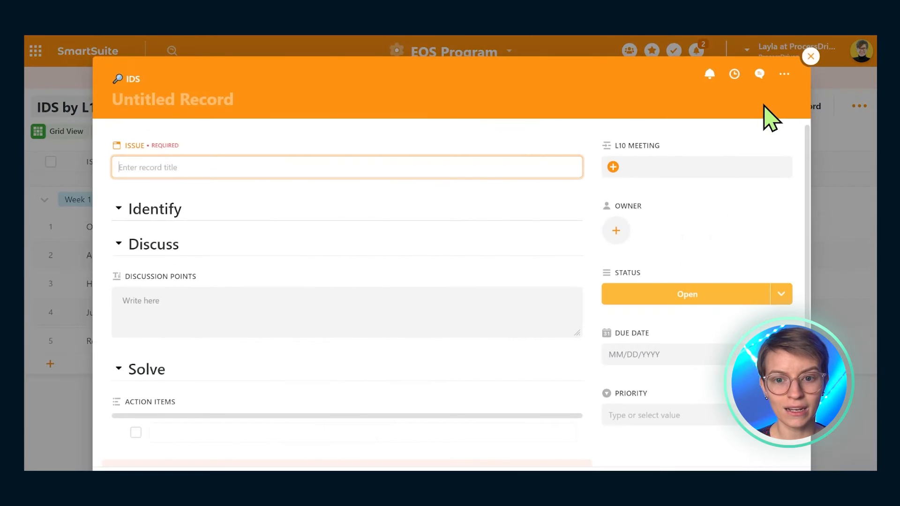
{"action": "type", "text": "General Problem"}
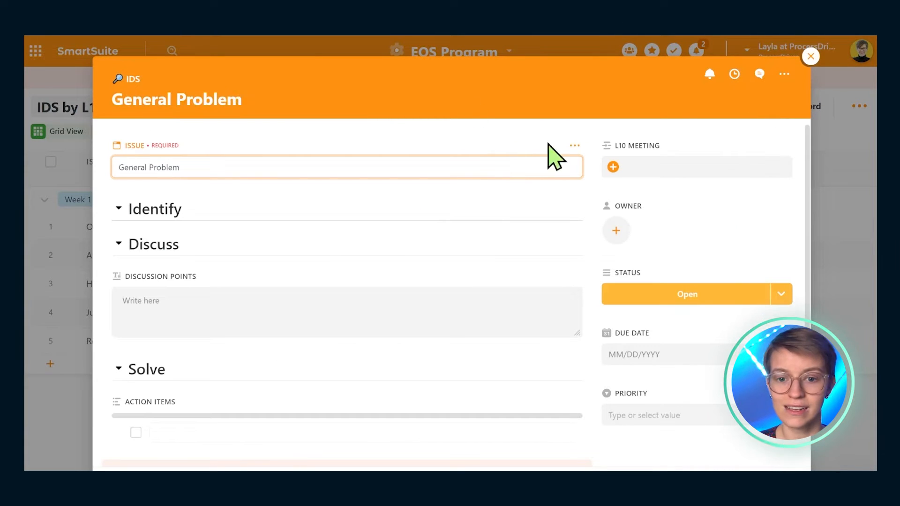
{"action": "left_click", "coordinate": [118, 210]}
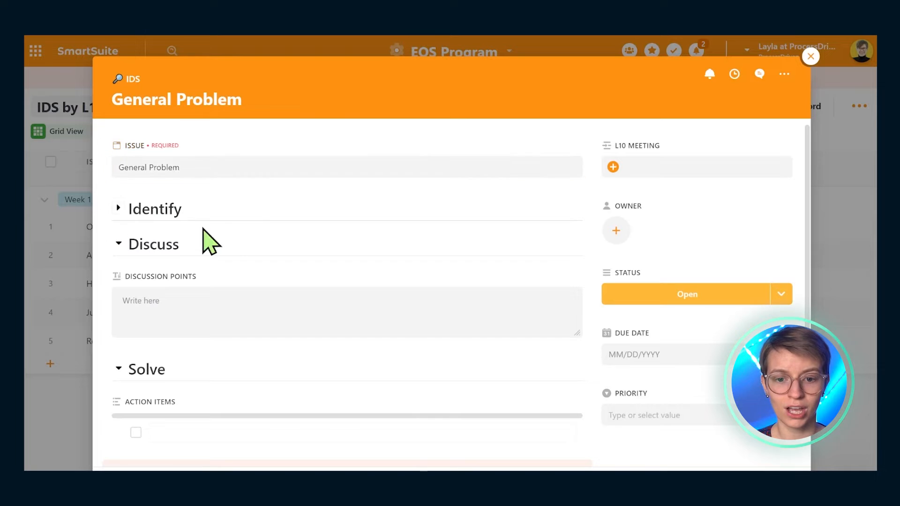
{"action": "left_click", "coordinate": [119, 212]}
{"action": "scroll", "coordinate": [177, 257], "scroll_direction": "down", "scroll_amount": 1}
{"action": "scroll", "coordinate": [177, 257], "scroll_direction": "down", "scroll_amount": 3}
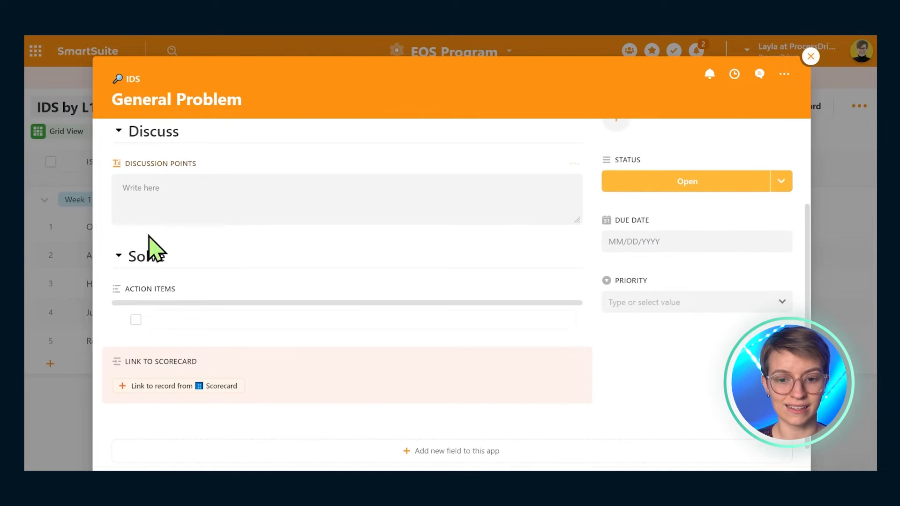
{"action": "scroll", "coordinate": [157, 316], "scroll_direction": "up", "scroll_amount": 4}
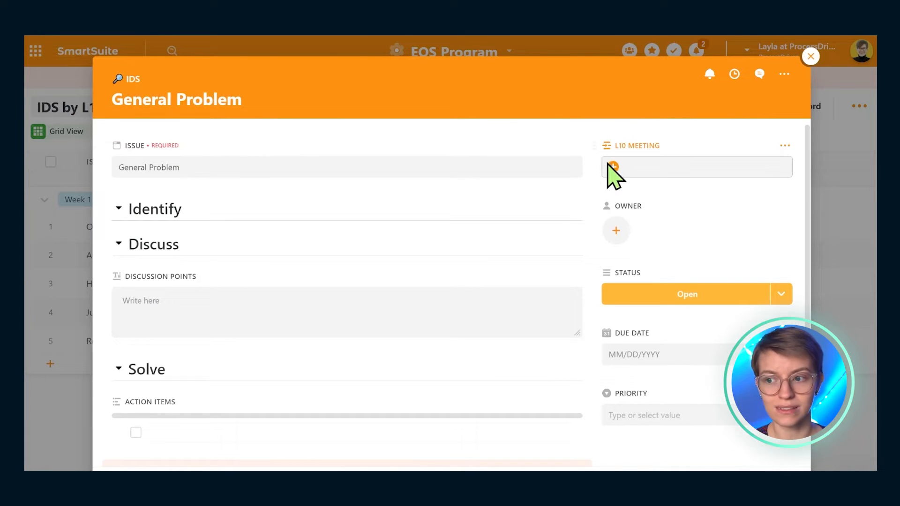
Link the General Problem issue to the existing Week 1 meeting record.
{"action": "left_click", "coordinate": [610, 168]}
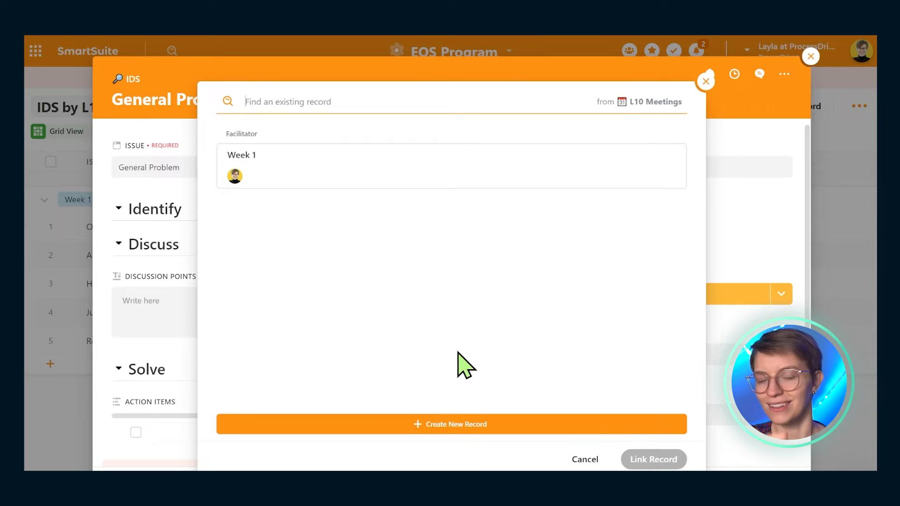
{"action": "left_click", "coordinate": [337, 180]}
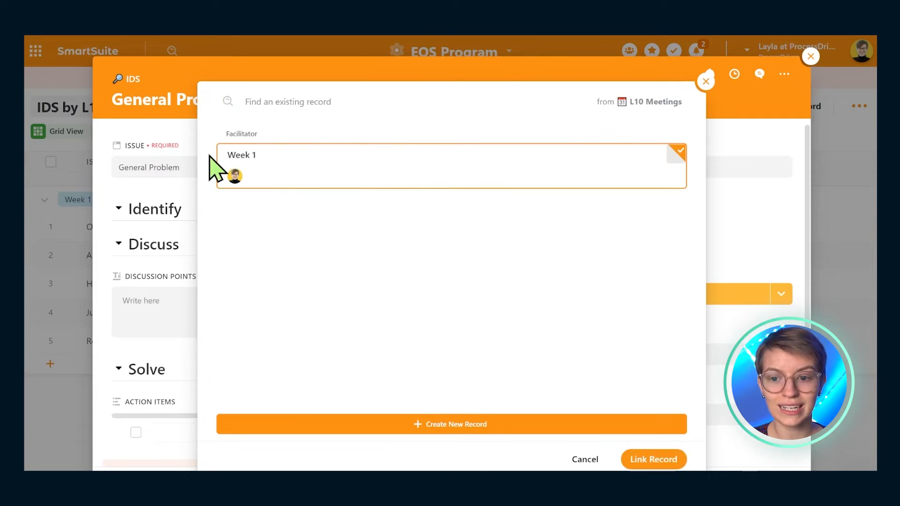
{"action": "left_click", "coordinate": [646, 463]}
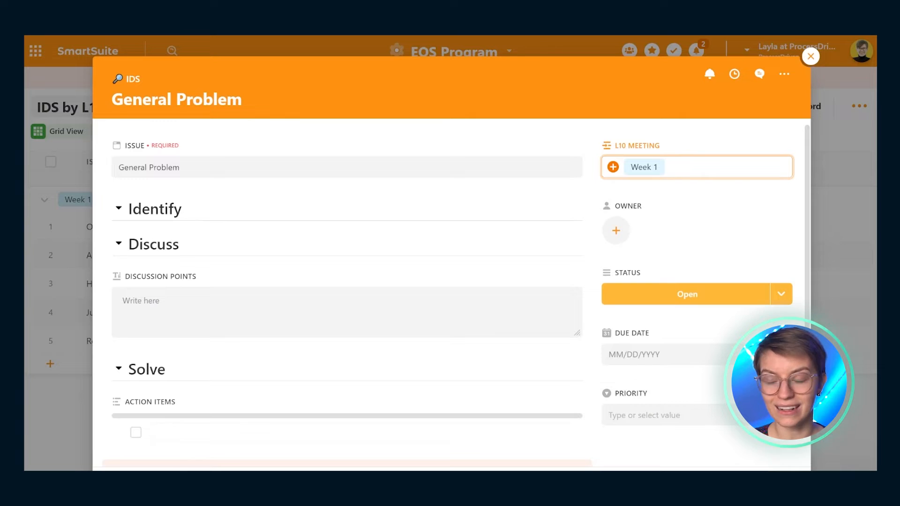
Assign an owner to General Problem, set its due date to Nov 25 and priority to High, and save the record.
{"action": "left_click", "coordinate": [616, 230]}
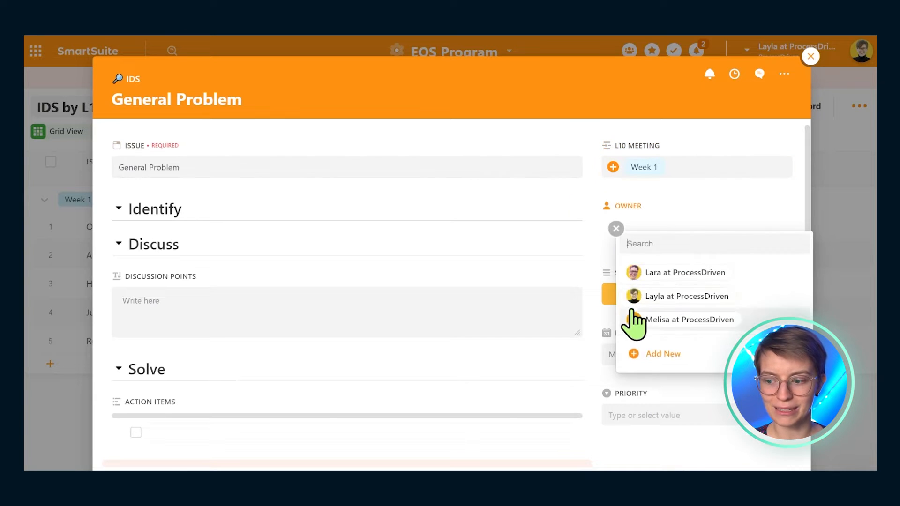
{"action": "left_click", "coordinate": [654, 297]}
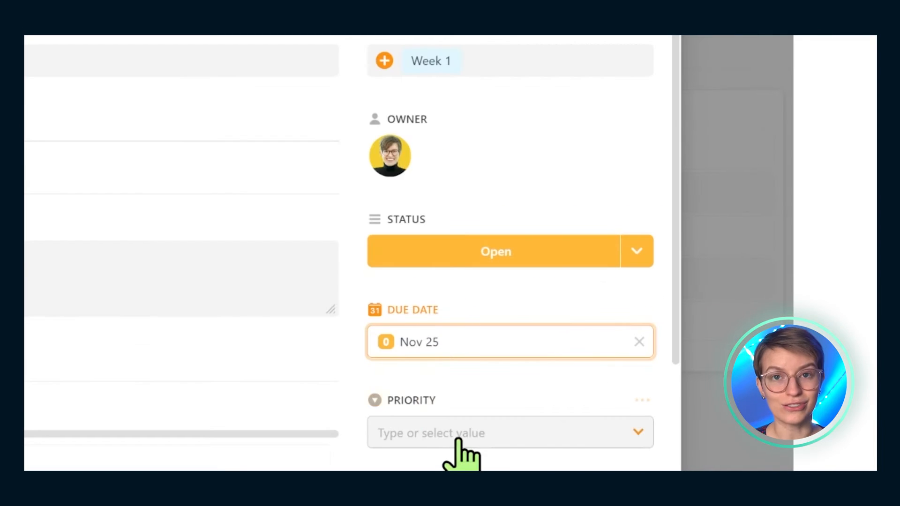
{"action": "left_click", "coordinate": [661, 417]}
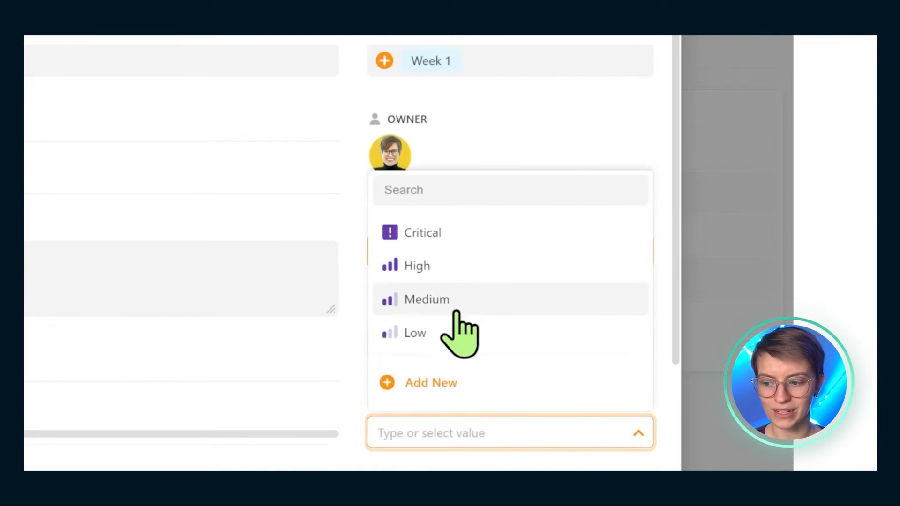
{"action": "left_click", "coordinate": [458, 274]}
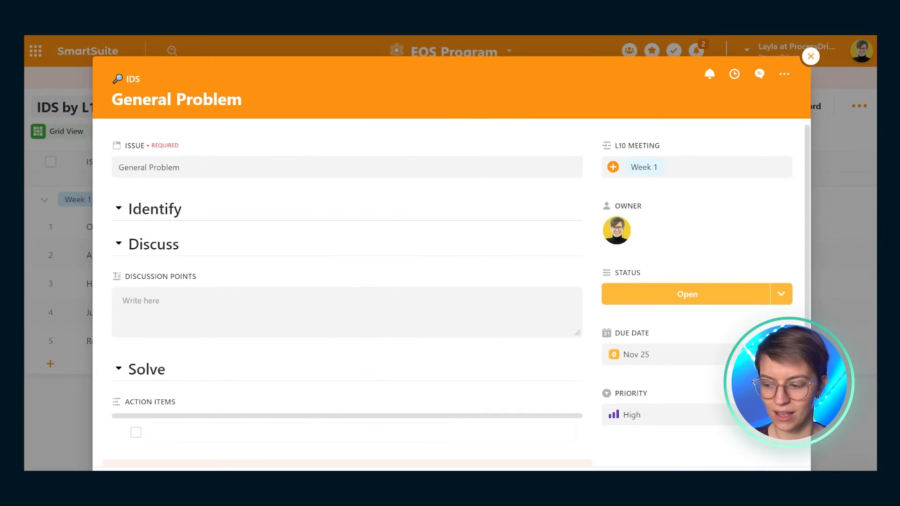
{"action": "left_click", "coordinate": [782, 470]}
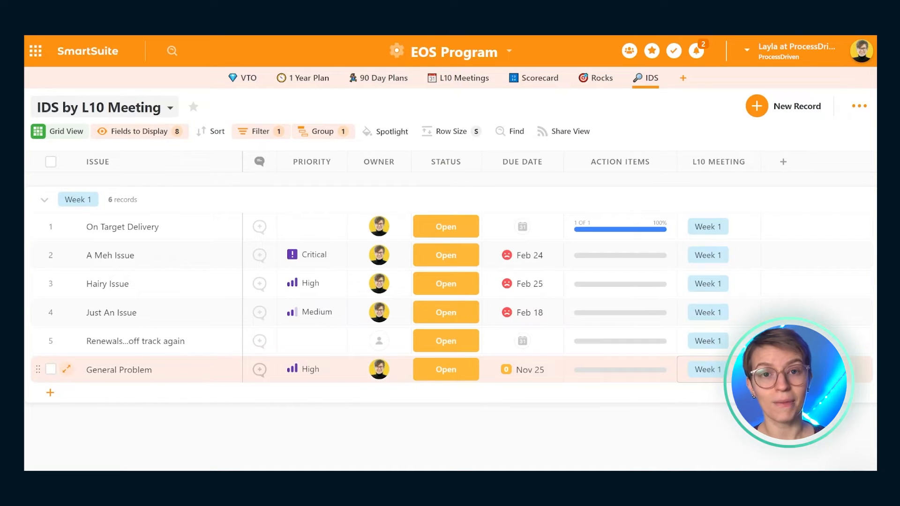
Open the Week 1 record in the L10 Meetings app and examine its IDS section.
{"action": "left_click", "coordinate": [435, 85]}
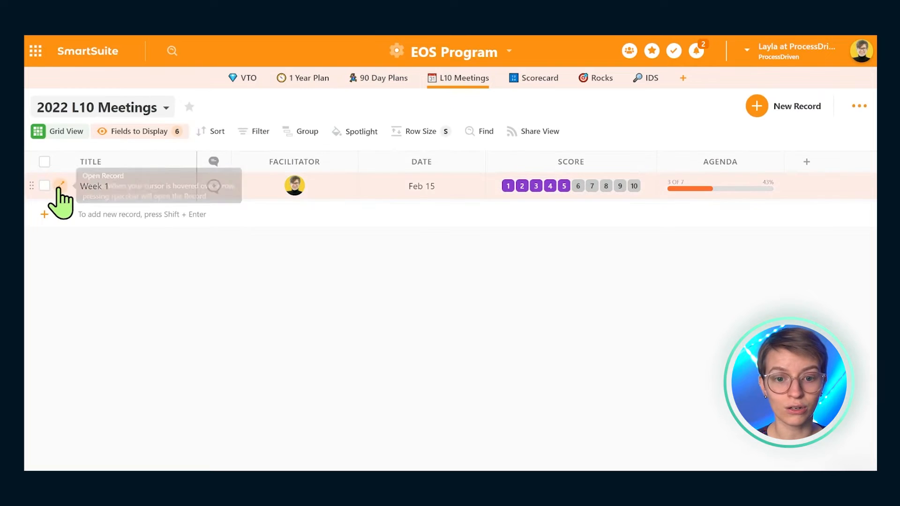
{"action": "left_click", "coordinate": [61, 184]}
{"action": "scroll", "coordinate": [240, 229], "scroll_direction": "down", "scroll_amount": 15}
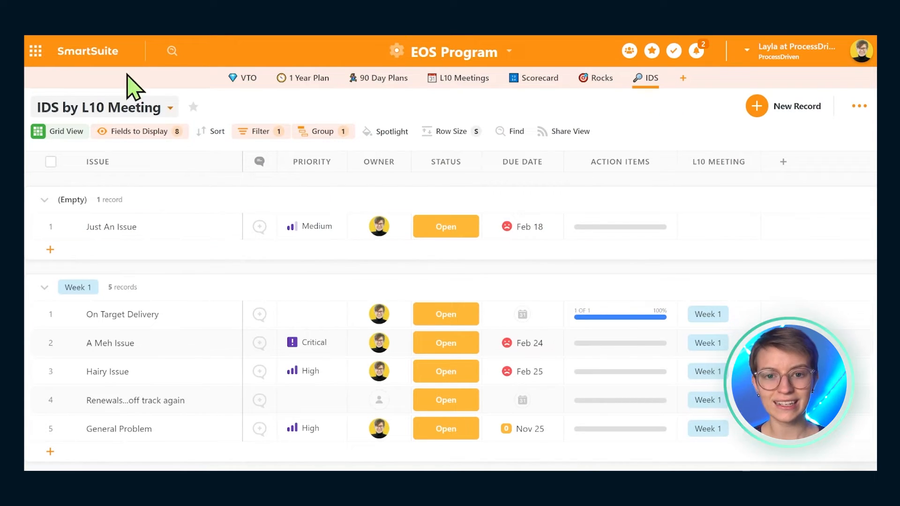
Browse the solutions on the workspace home page and view the EOS Program solution's management options.
{"action": "left_click", "coordinate": [107, 70]}
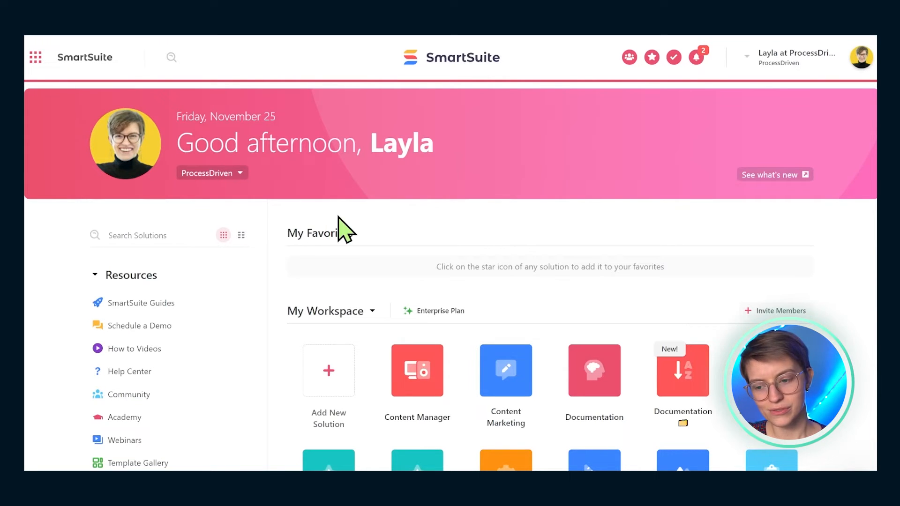
{"action": "scroll", "coordinate": [458, 291], "scroll_direction": "down", "scroll_amount": 3}
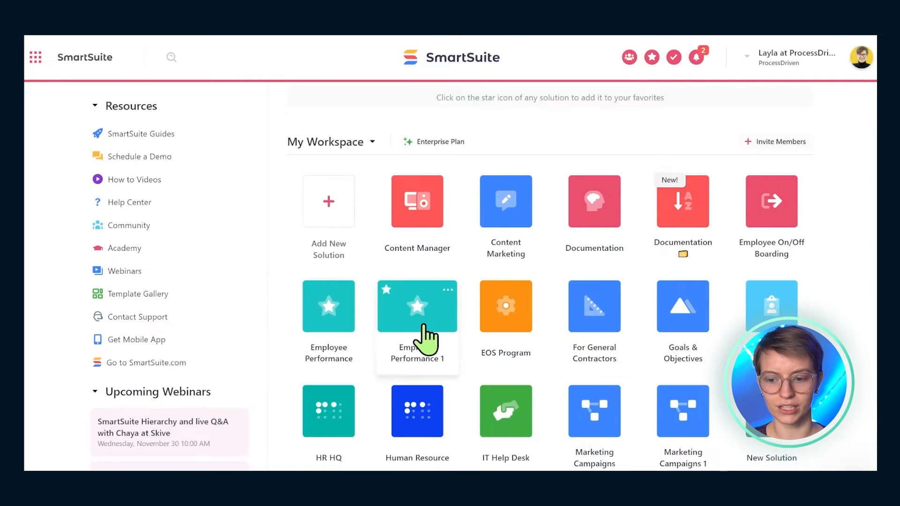
{"action": "scroll", "coordinate": [426, 338], "scroll_direction": "down", "scroll_amount": 2}
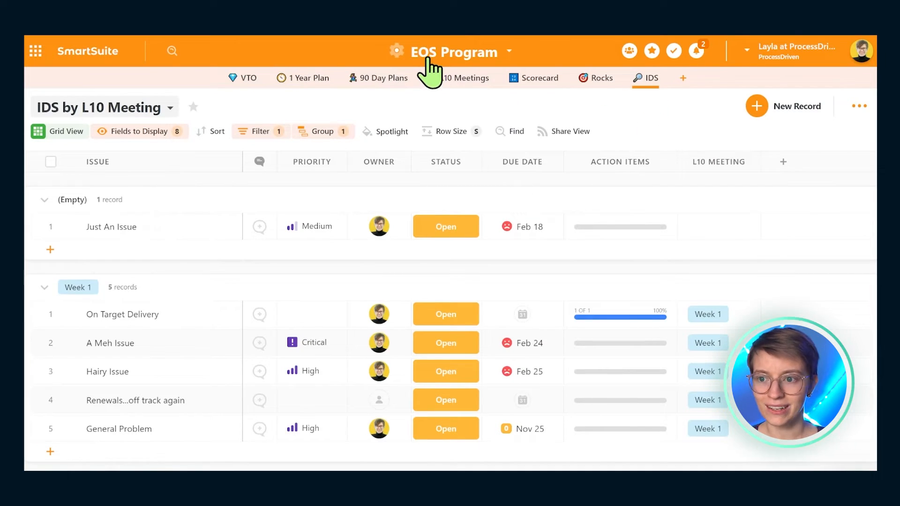
{"action": "left_click", "coordinate": [427, 58]}
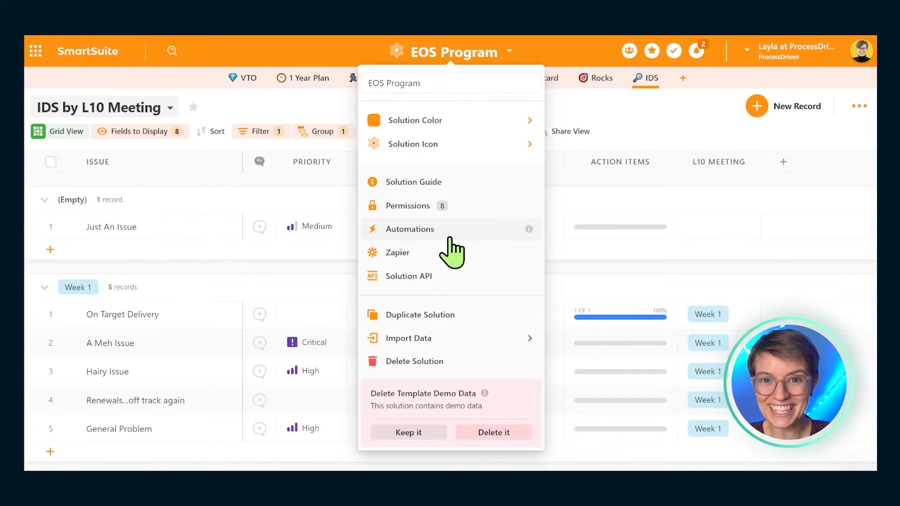
{"action": "left_click", "coordinate": [664, 269]}
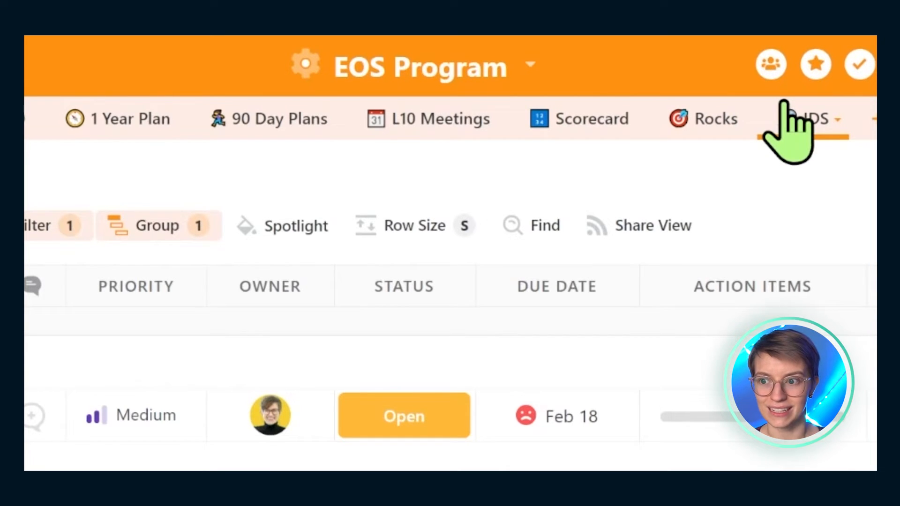
Open the Rocks app and examine the Quarterly Rocks grouping by 90 Day Plan, collapsing and re-expanding the Q1 2022 group.
{"action": "left_click", "coordinate": [709, 124]}
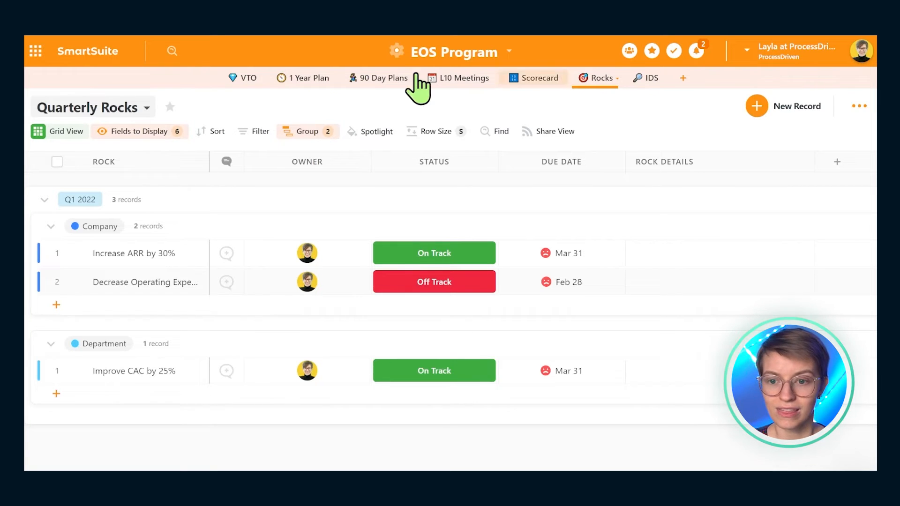
{"action": "left_click", "coordinate": [300, 132]}
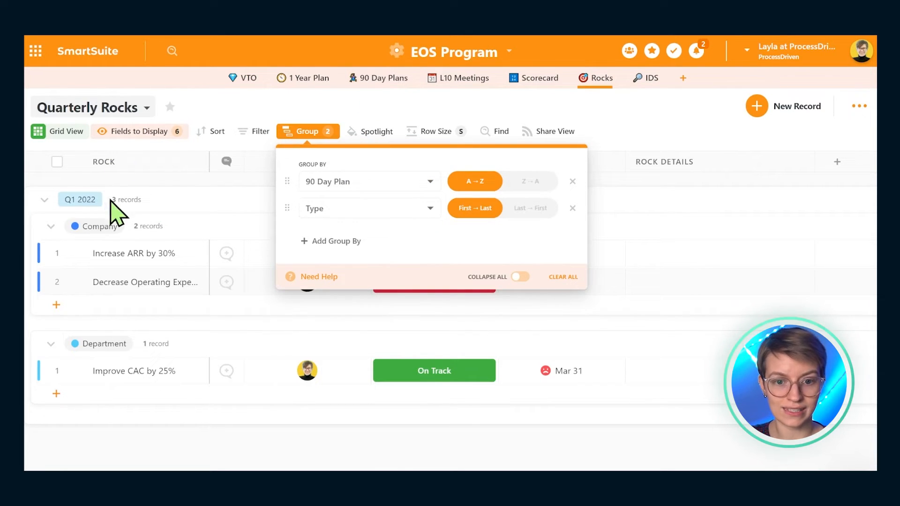
{"action": "left_click", "coordinate": [44, 200]}
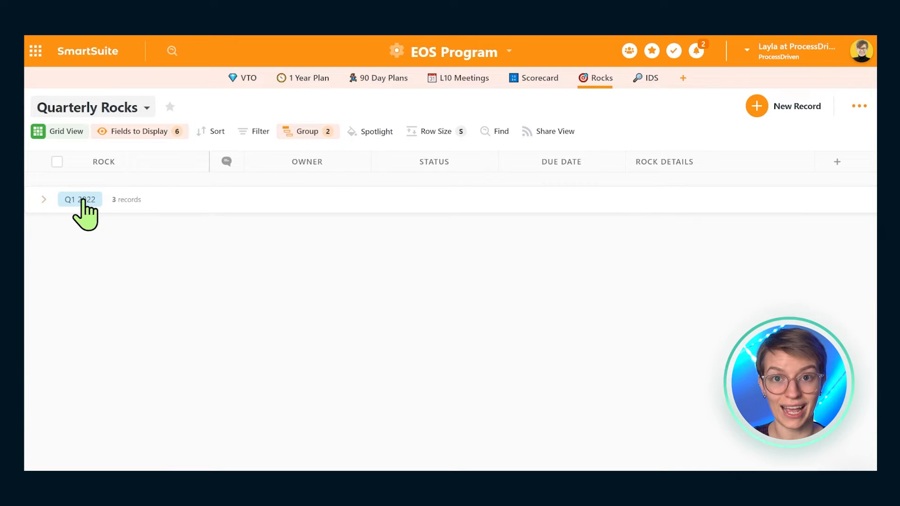
{"action": "left_click", "coordinate": [49, 200]}
Examine the second-level grouping by Type, collapsing and re-expanding the Company and Department groups.
{"action": "left_click", "coordinate": [323, 133]}
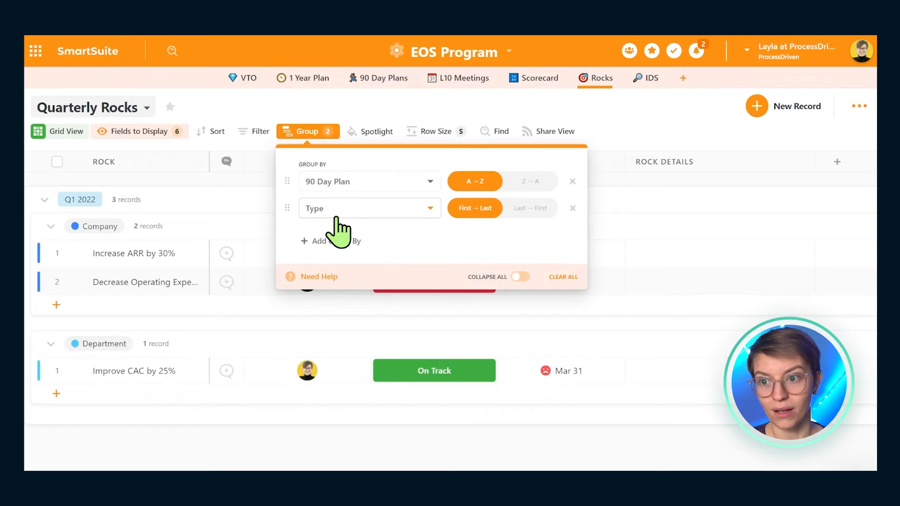
{"action": "left_click", "coordinate": [50, 226]}
{"action": "left_click", "coordinate": [51, 226]}
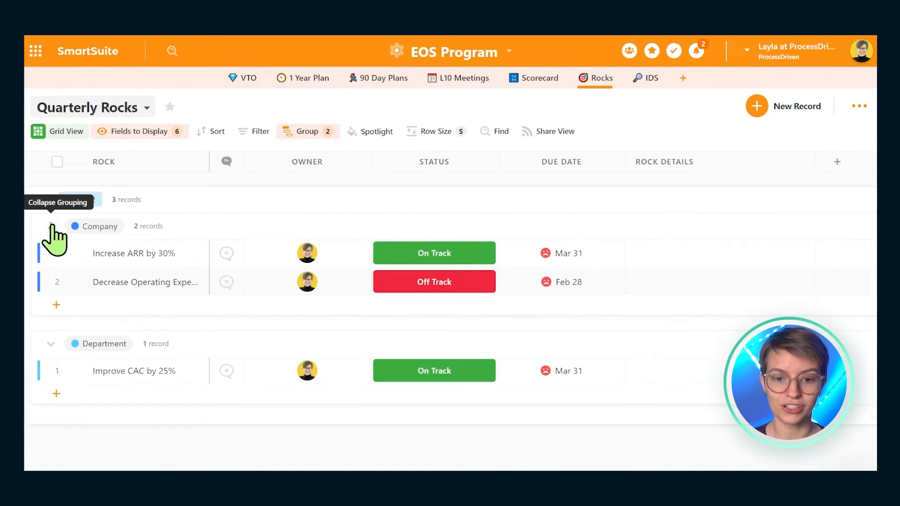
{"action": "left_click", "coordinate": [49, 350]}
{"action": "left_click", "coordinate": [49, 349]}
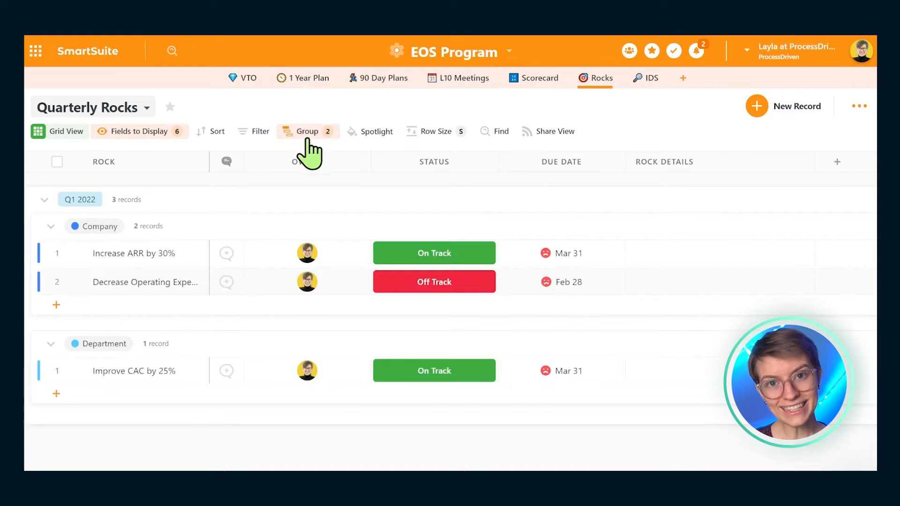
{"action": "left_click", "coordinate": [362, 375]}
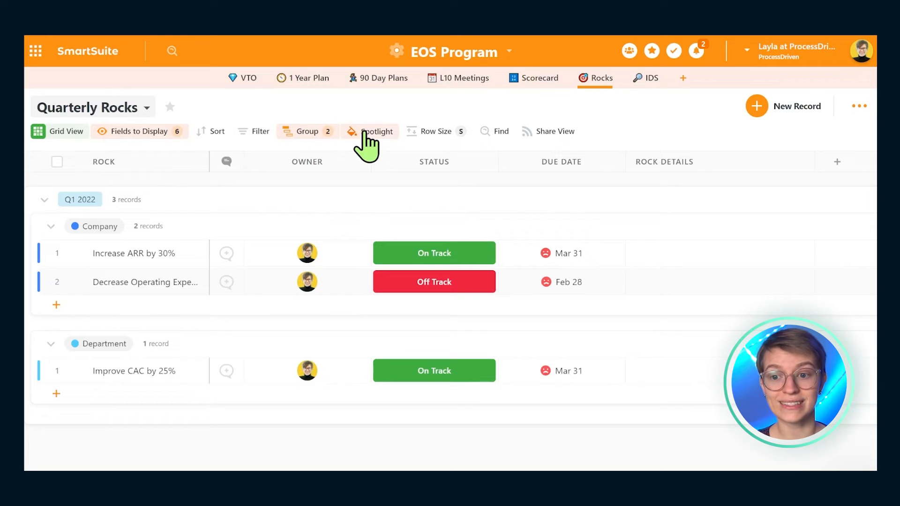
Add a record spotlight to the Quarterly Rocks view for rocks where Status is Off Track.
{"action": "left_click", "coordinate": [391, 127]}
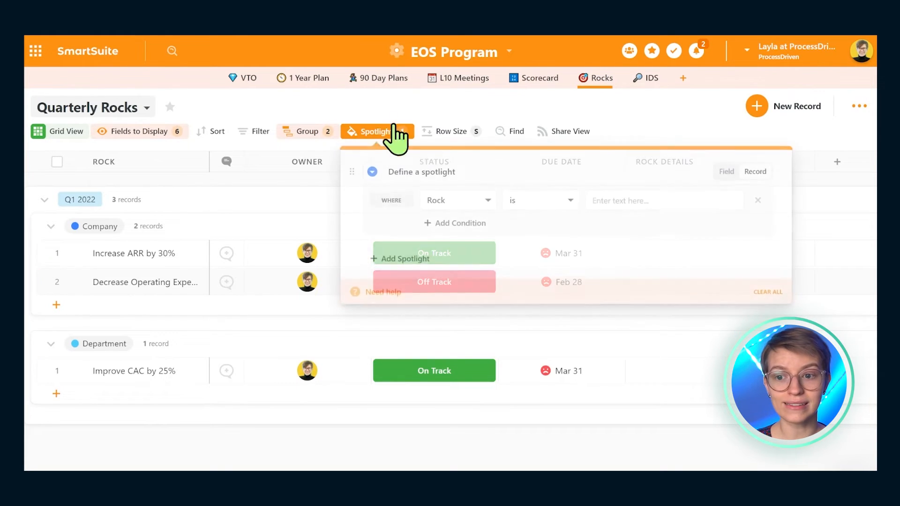
{"action": "left_click", "coordinate": [461, 200]}
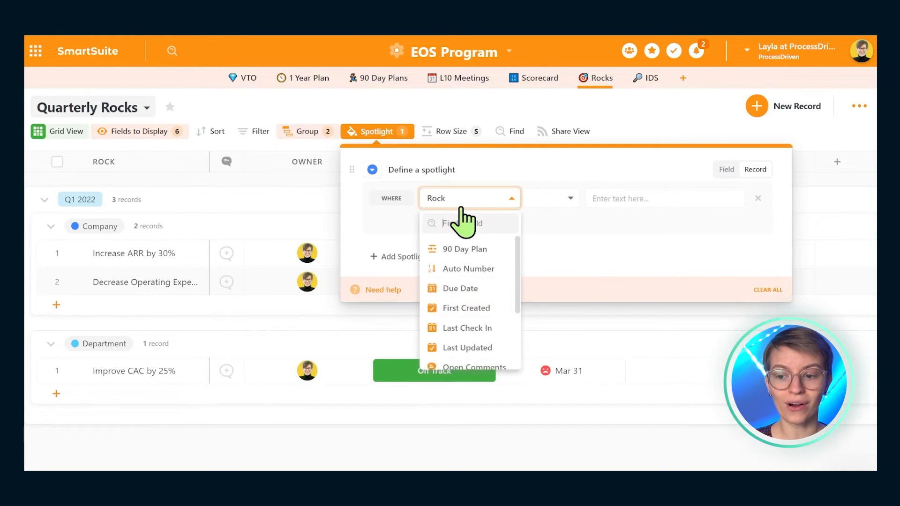
{"action": "scroll", "coordinate": [480, 310], "scroll_direction": "down", "scroll_amount": 3}
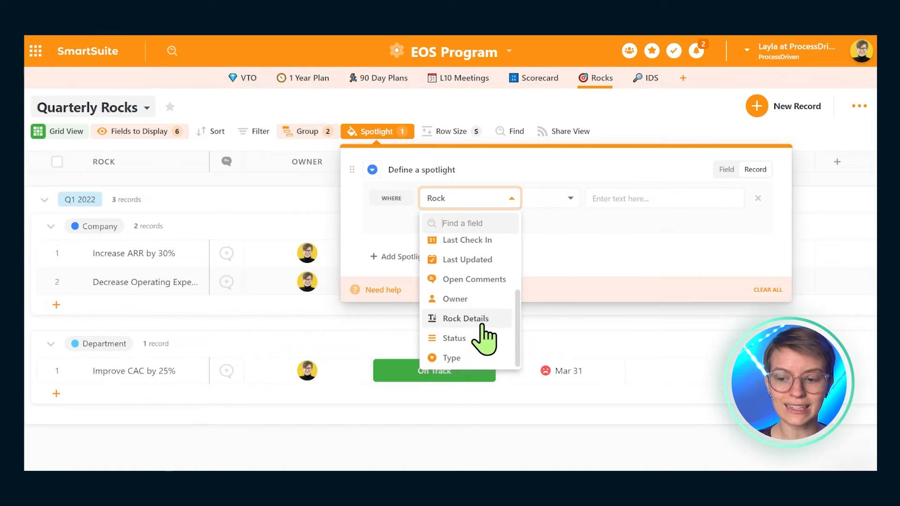
{"action": "left_click", "coordinate": [480, 338]}
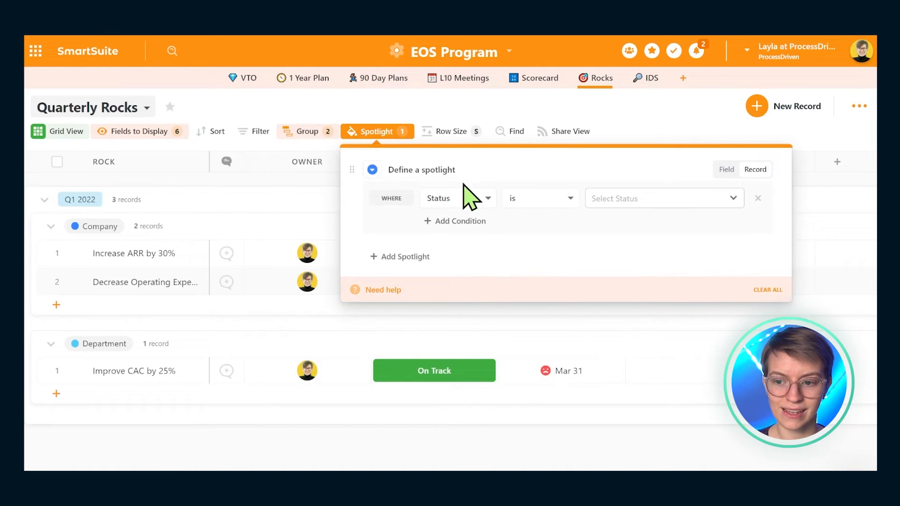
{"action": "left_click", "coordinate": [617, 199]}
{"action": "left_click", "coordinate": [612, 274]}
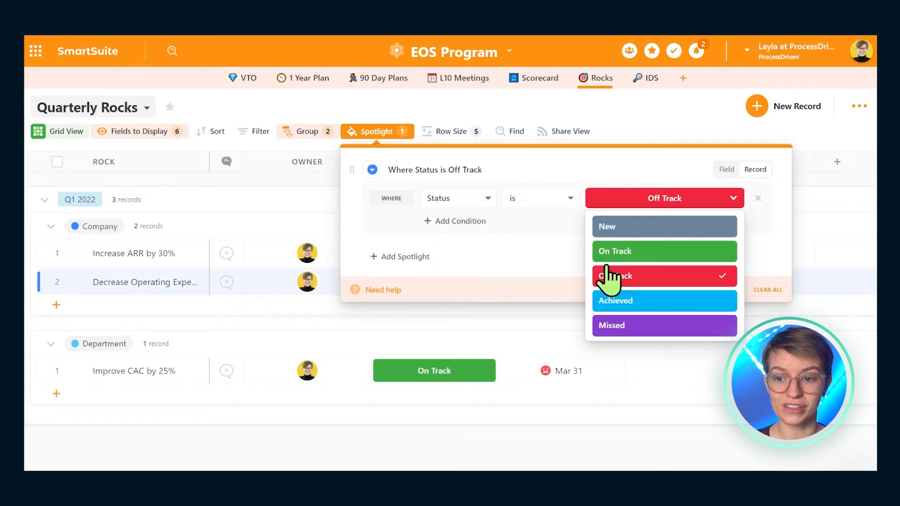
Set the color of the Off Track record spotlight to red.
{"action": "left_click", "coordinate": [373, 171]}
{"action": "left_click", "coordinate": [462, 196]}
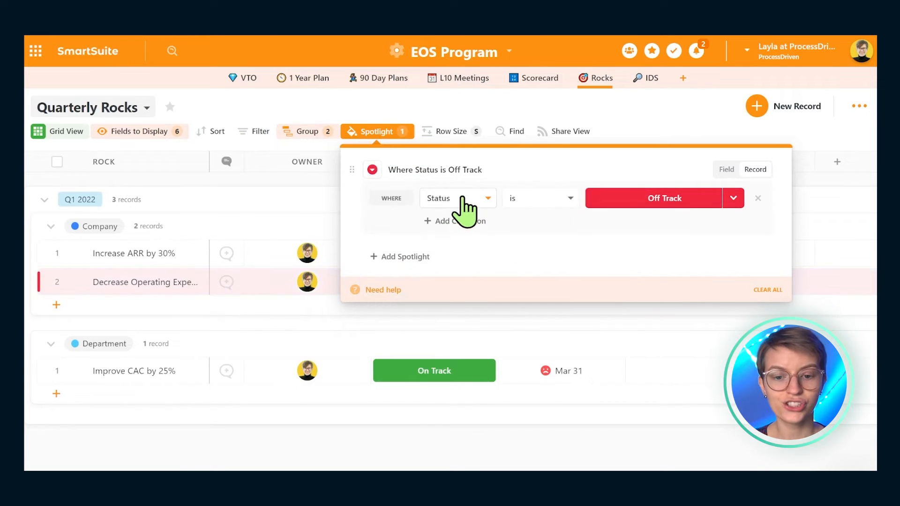
{"action": "left_click", "coordinate": [858, 237]}
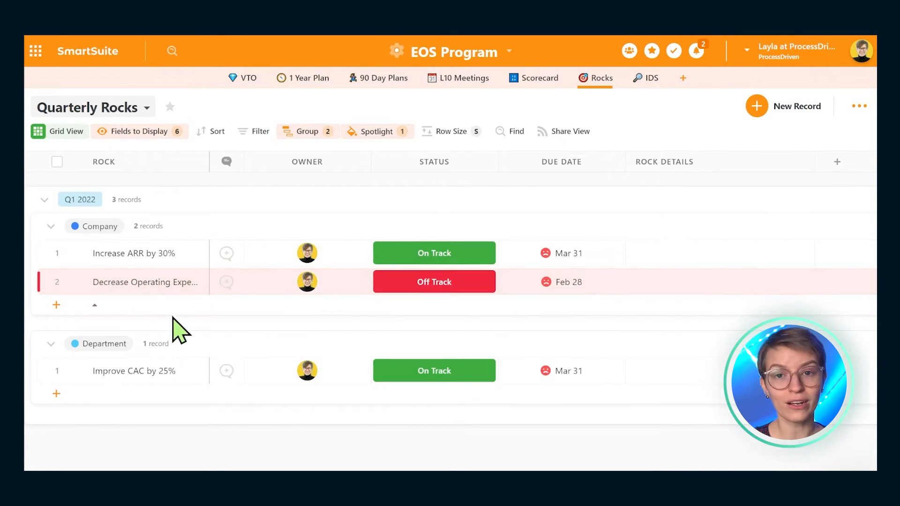
Set the status of the Increase ARR by 30% rock to Off Track and open its record.
{"action": "left_click", "coordinate": [487, 253]}
{"action": "left_click", "coordinate": [447, 347]}
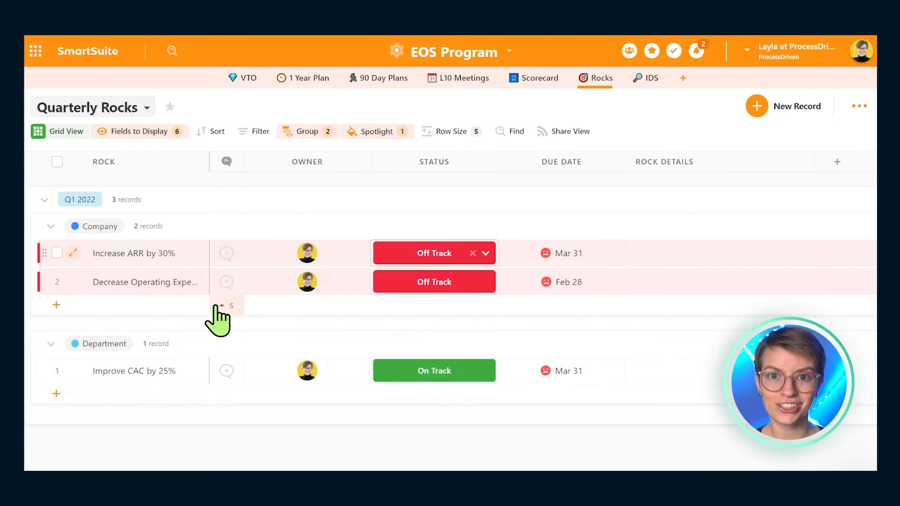
{"action": "left_click", "coordinate": [74, 253]}
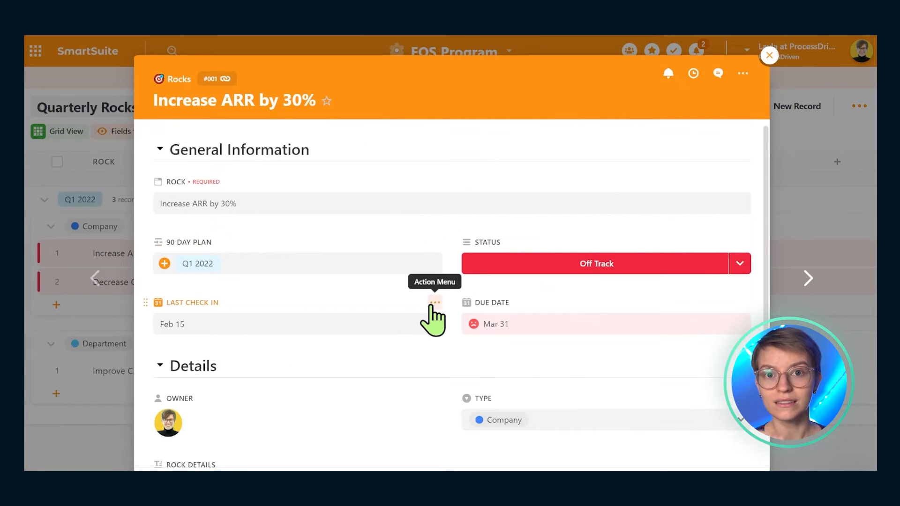
Examine the full list of available field types, including the Collaboration Related and Project Essentials groups.
{"action": "left_click", "coordinate": [435, 303]}
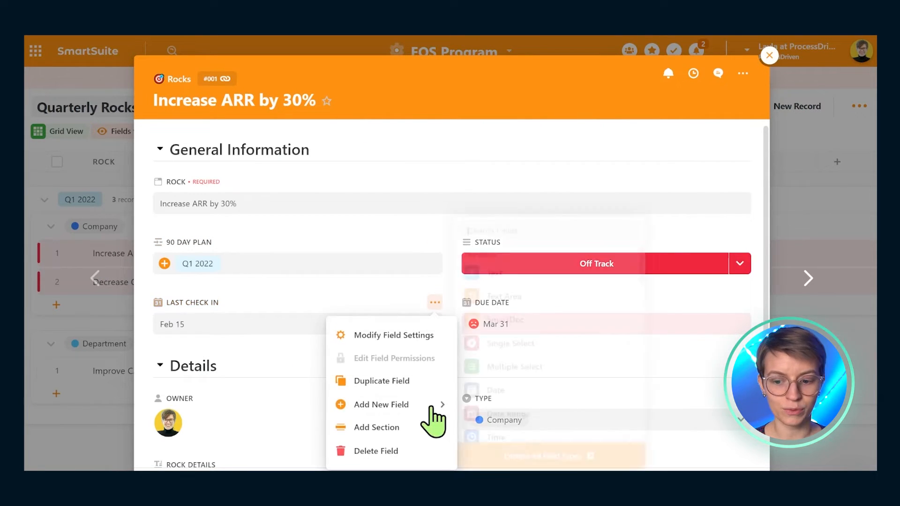
{"action": "mouse_move", "coordinate": [432, 406]}
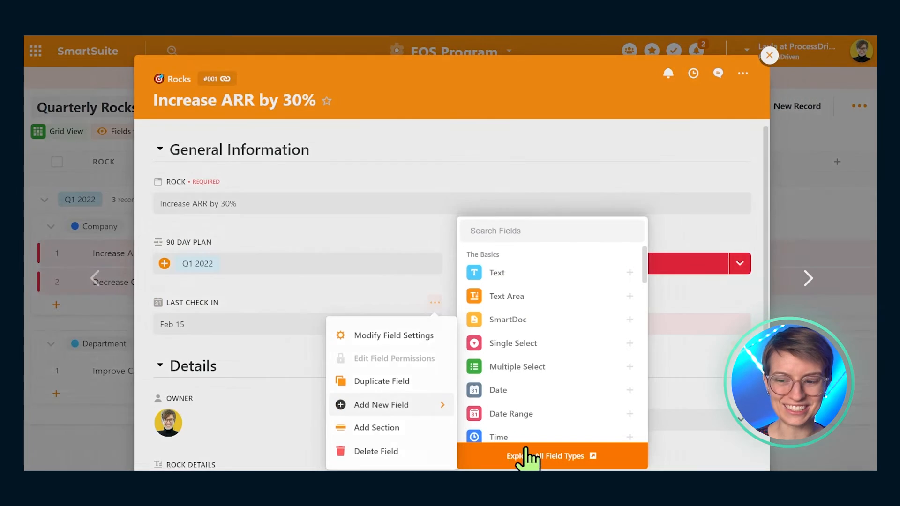
{"action": "left_click", "coordinate": [527, 455]}
{"action": "scroll", "coordinate": [517, 408], "scroll_direction": "down", "scroll_amount": 2}
{"action": "scroll", "coordinate": [517, 407], "scroll_direction": "down", "scroll_amount": 5}
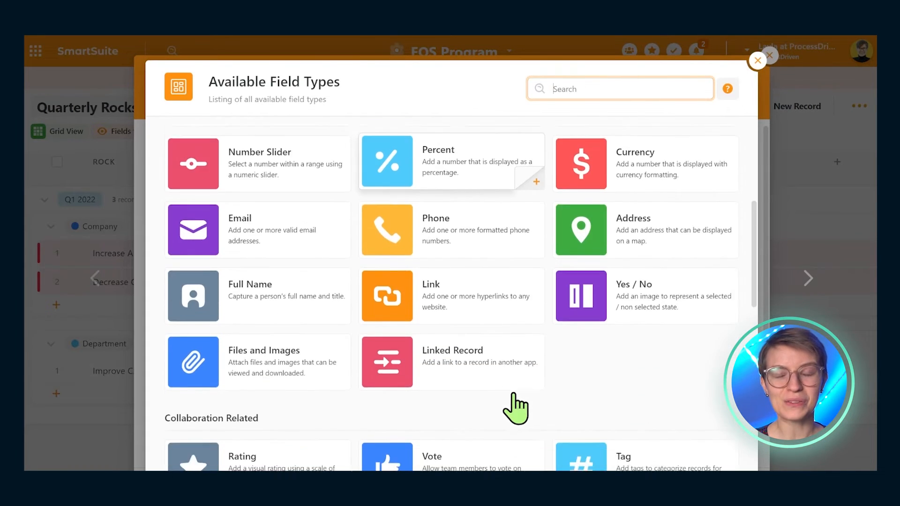
{"action": "scroll", "coordinate": [514, 399], "scroll_direction": "down", "scroll_amount": 2}
{"action": "scroll", "coordinate": [516, 406], "scroll_direction": "down", "scroll_amount": 3}
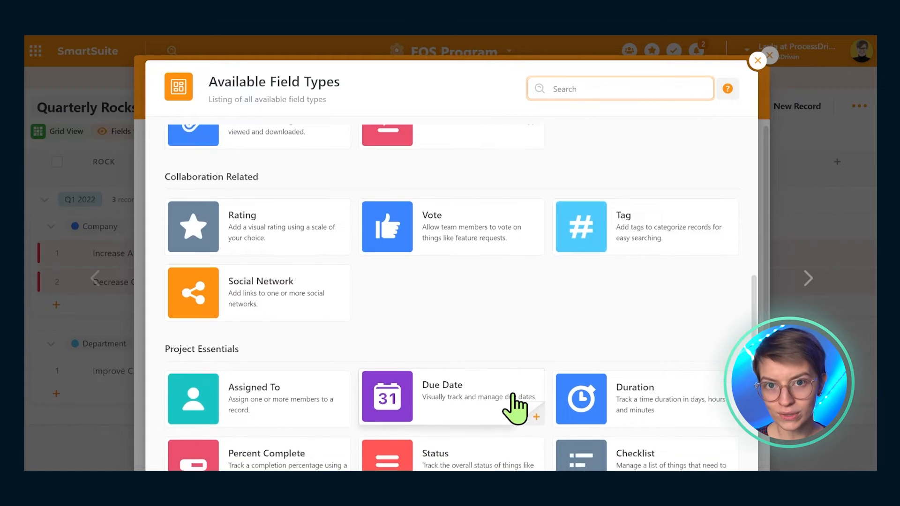
{"action": "scroll", "coordinate": [665, 154], "scroll_direction": "down", "scroll_amount": 1}
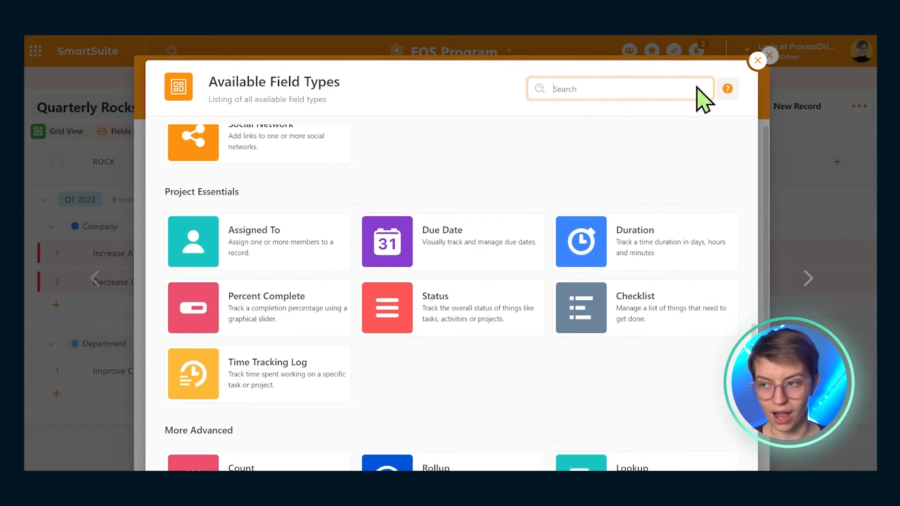
{"action": "left_click", "coordinate": [757, 60]}
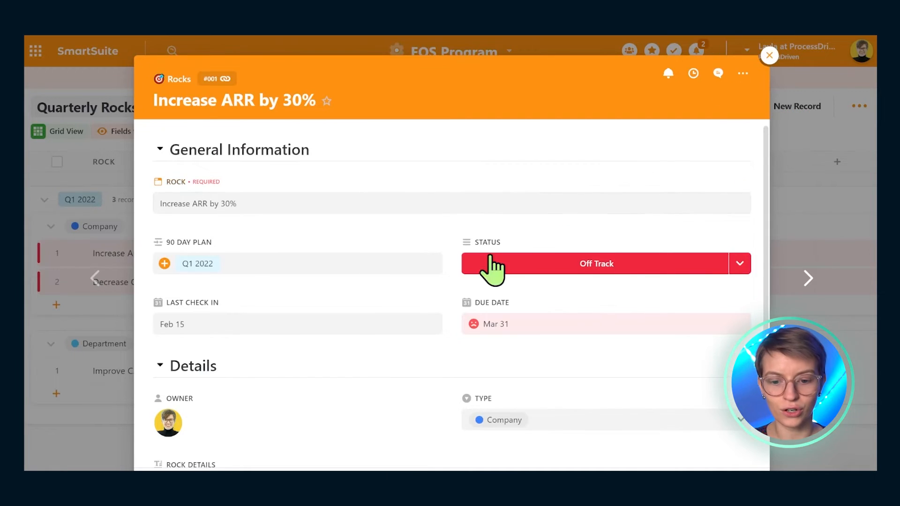
Review the Owner, Type and Rock Details fields in the rock record and collapse its Details section.
{"action": "scroll", "coordinate": [398, 265], "scroll_direction": "down", "scroll_amount": 3}
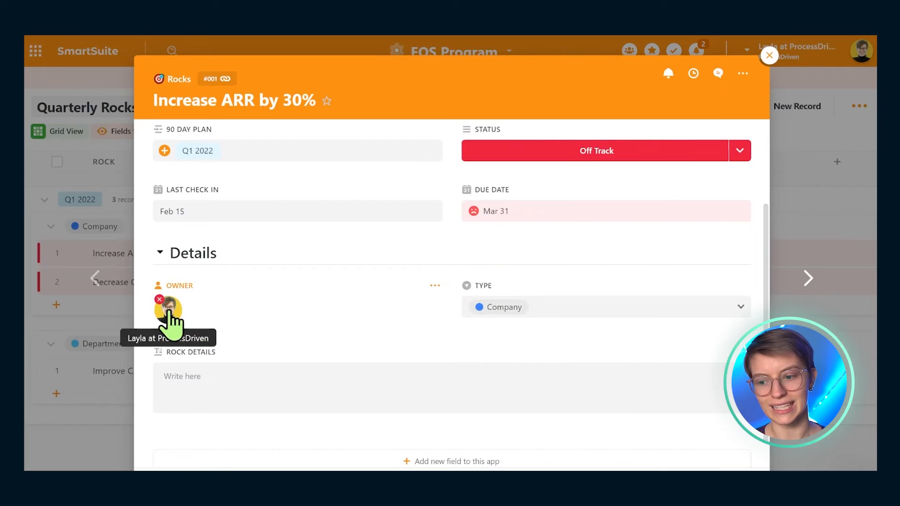
{"action": "scroll", "coordinate": [525, 298], "scroll_direction": "down", "scroll_amount": 1}
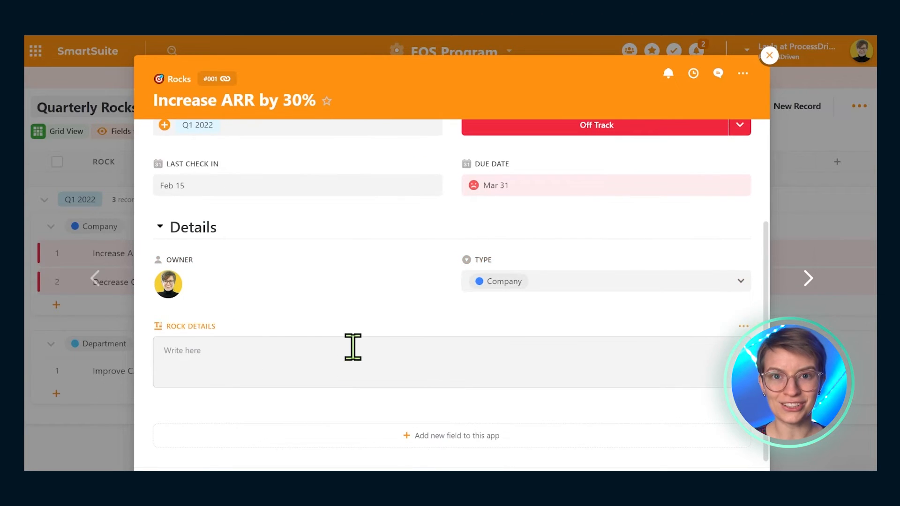
{"action": "scroll", "coordinate": [351, 348], "scroll_direction": "up", "scroll_amount": 3}
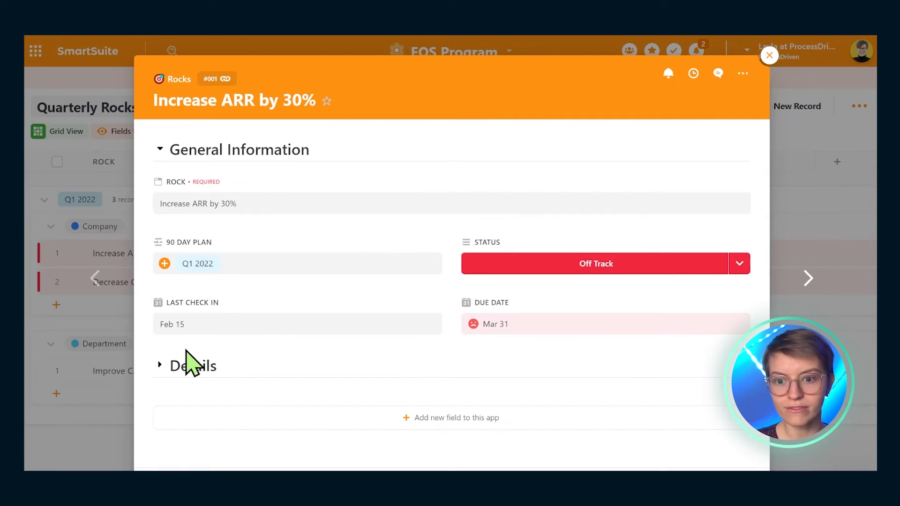
{"action": "double_click", "coordinate": [229, 100]}
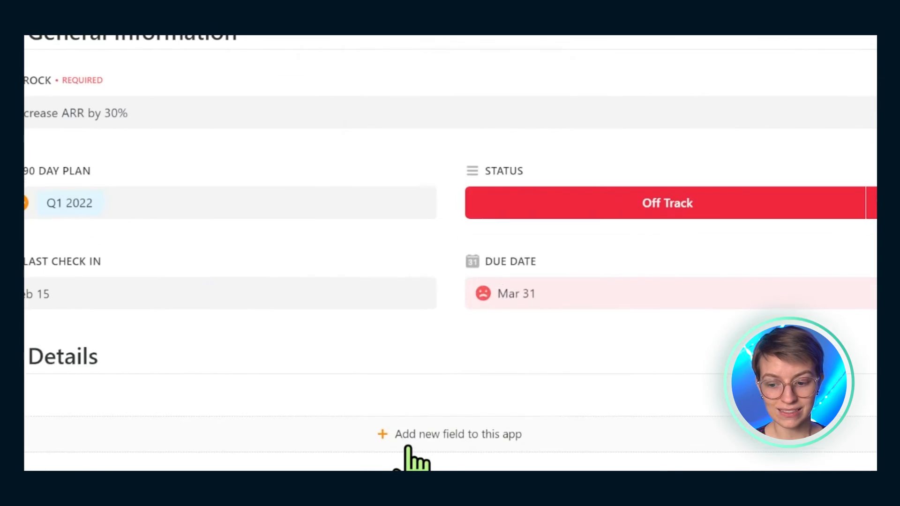
Add a Linked Record field to the Rocks app that links to the Task Management app, allowing multiple records.
{"action": "left_click", "coordinate": [423, 426]}
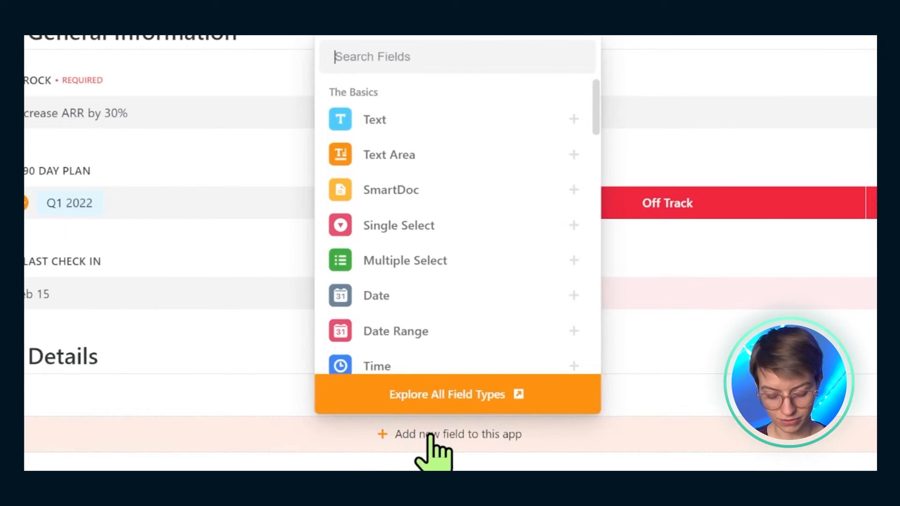
{"action": "type", "text": "link"}
{"action": "left_click", "coordinate": [393, 155]}
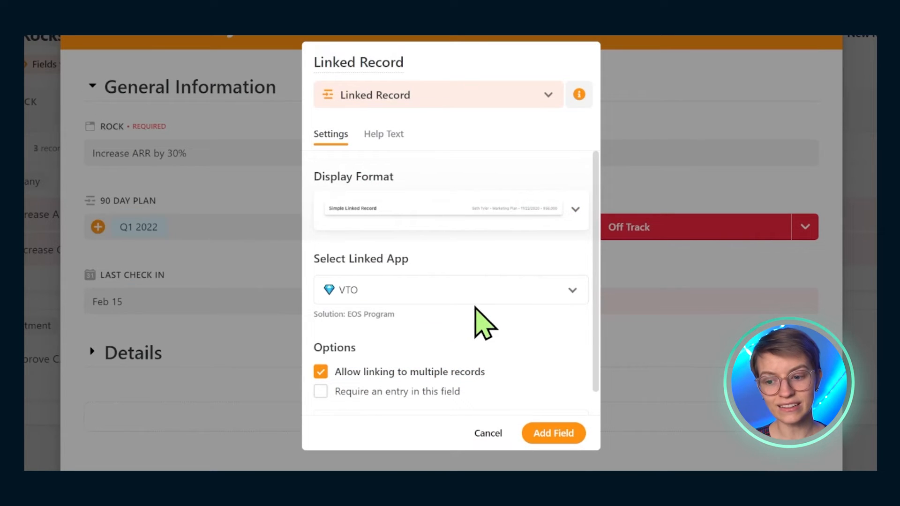
{"action": "left_click", "coordinate": [464, 284]}
{"action": "type", "text": "task"}
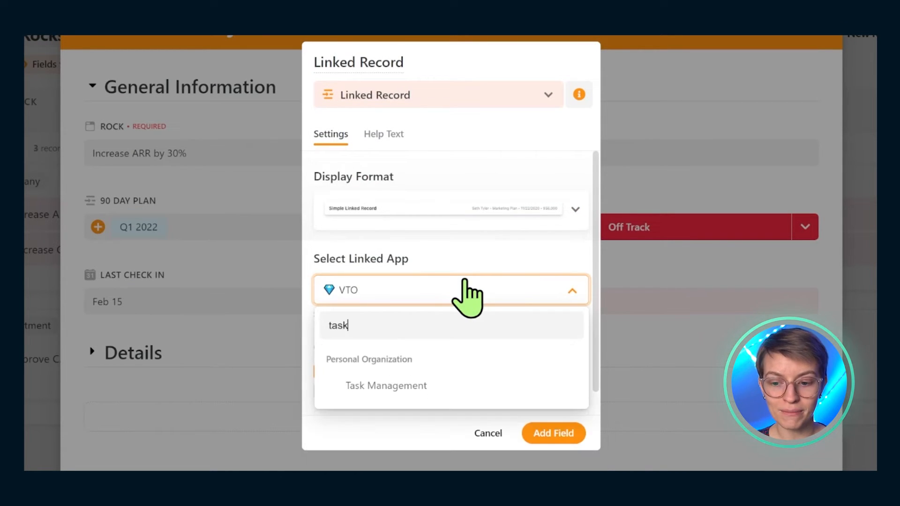
{"action": "left_click", "coordinate": [412, 387]}
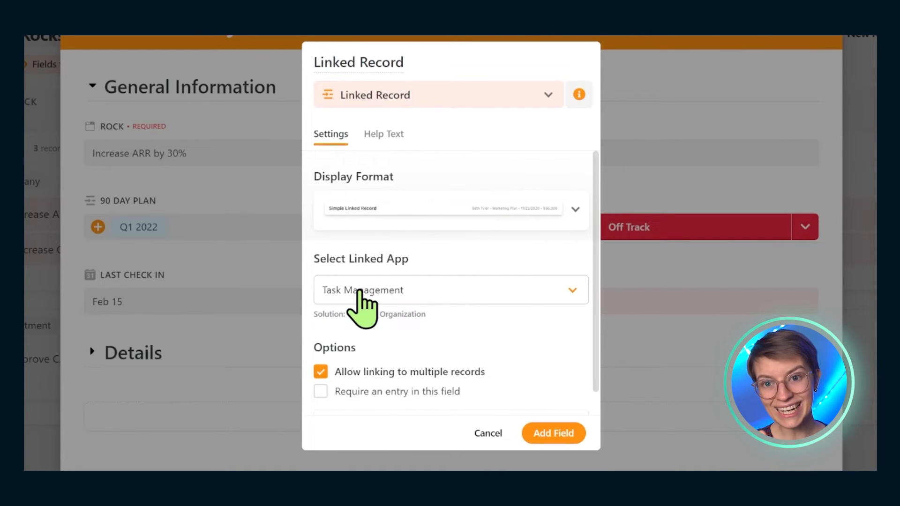
{"action": "left_click", "coordinate": [571, 439]}
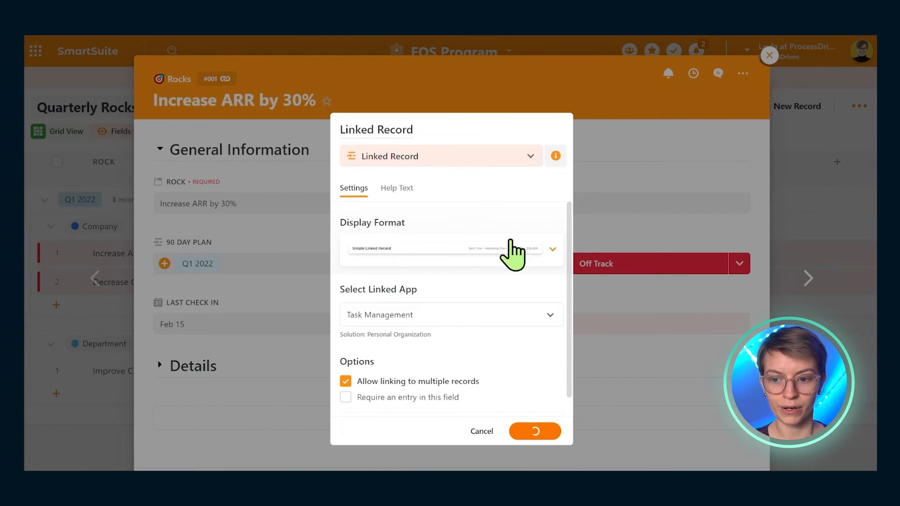
Link the Send birthday card(s) and Take out trash tasks to the Increase ARR by 30% rock.
{"action": "scroll", "coordinate": [393, 337], "scroll_direction": "down", "scroll_amount": 1}
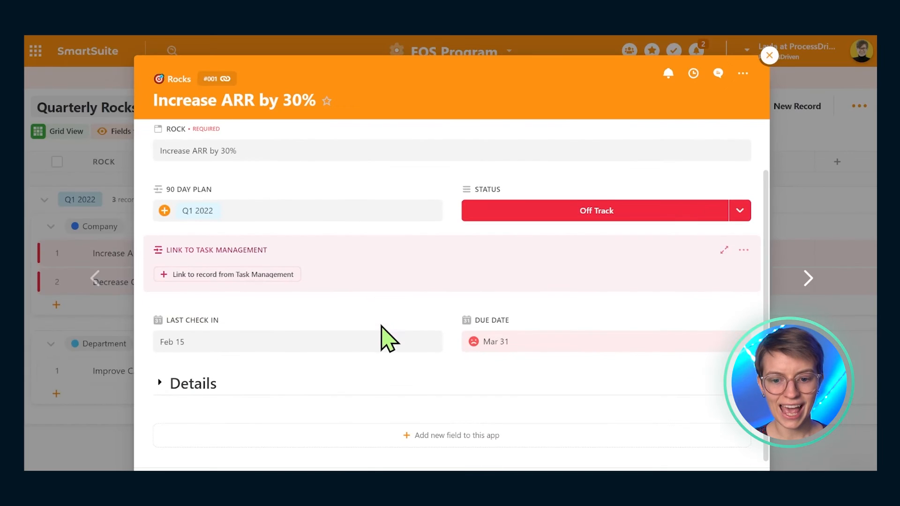
{"action": "left_click", "coordinate": [205, 276]}
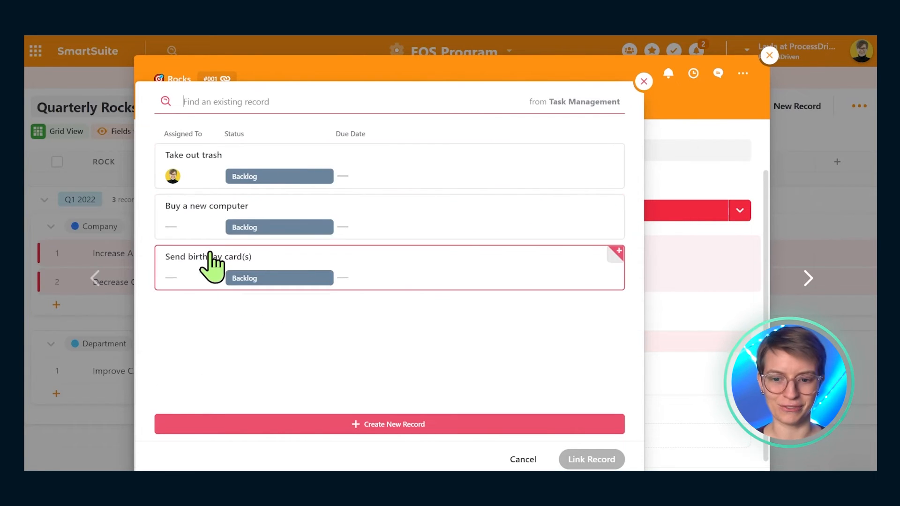
{"action": "left_click", "coordinate": [213, 266]}
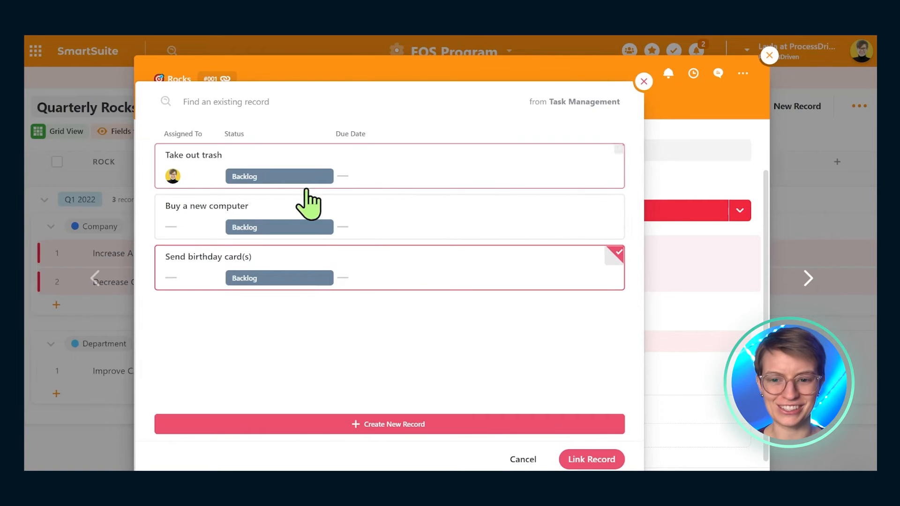
{"action": "left_click", "coordinate": [370, 178]}
{"action": "left_click", "coordinate": [585, 457]}
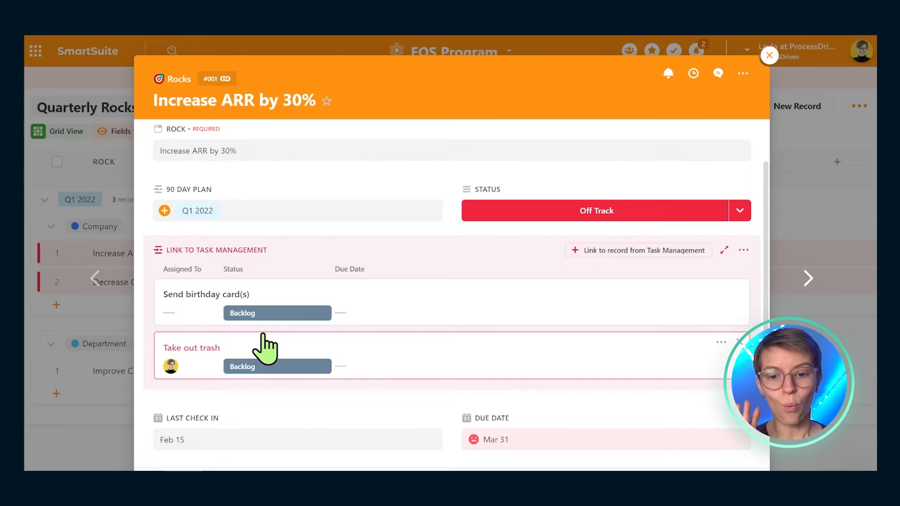
Open the linked Take out trash task and move its Link to Rocks field higher in the record.
{"action": "left_click", "coordinate": [195, 348]}
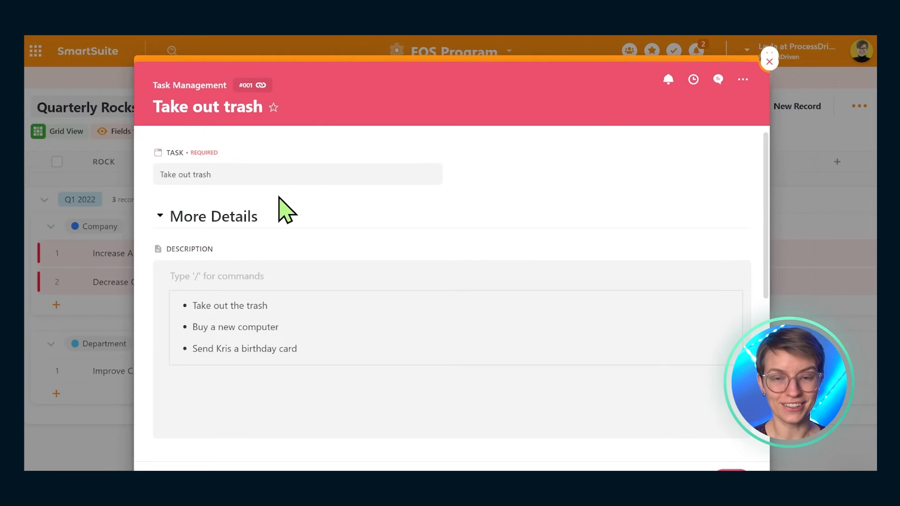
{"action": "scroll", "coordinate": [284, 211], "scroll_direction": "down", "scroll_amount": 6}
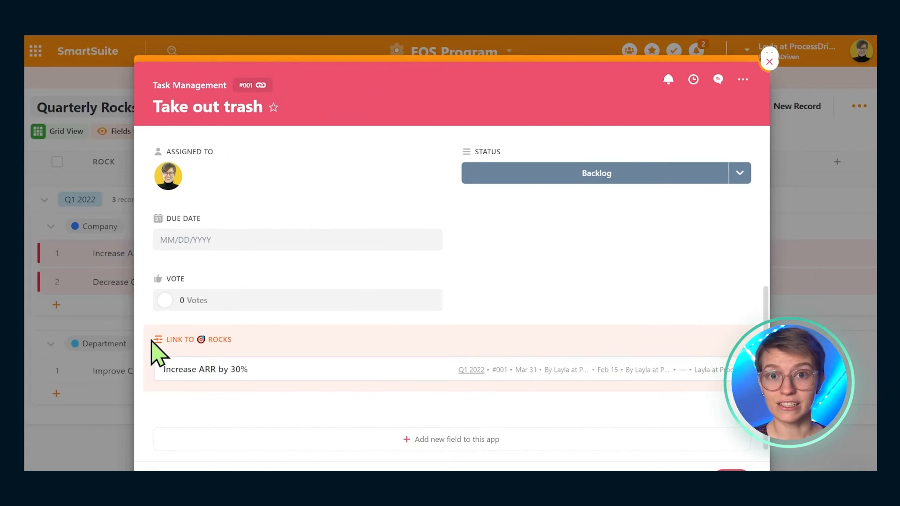
{"action": "left_click_drag", "start_coordinate": [149, 339], "coordinate": [172, 160]}
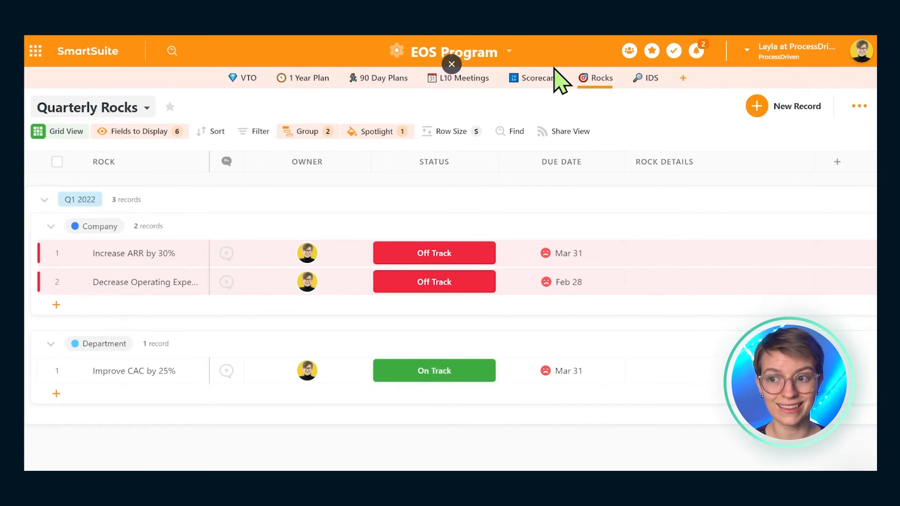
Open the Scorecard app and change the Current Scorecard view type to Card.
{"action": "left_click", "coordinate": [554, 79]}
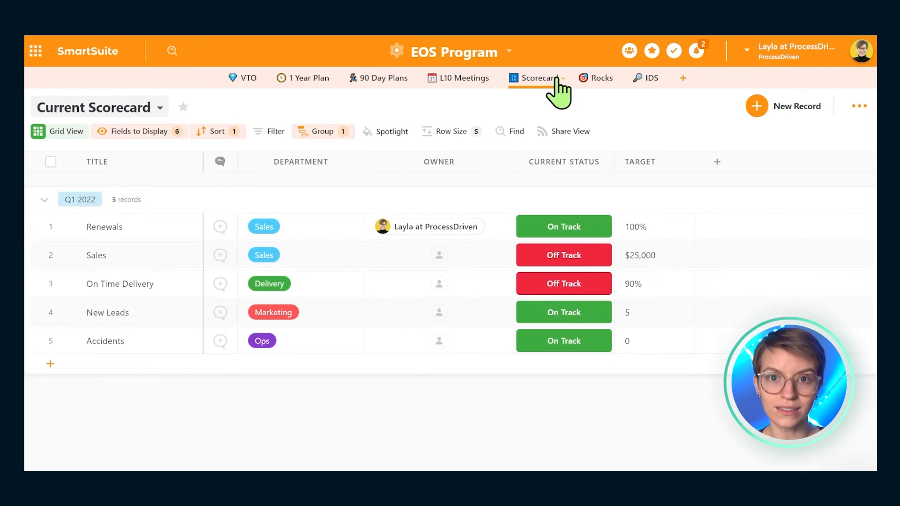
{"action": "left_click", "coordinate": [53, 136]}
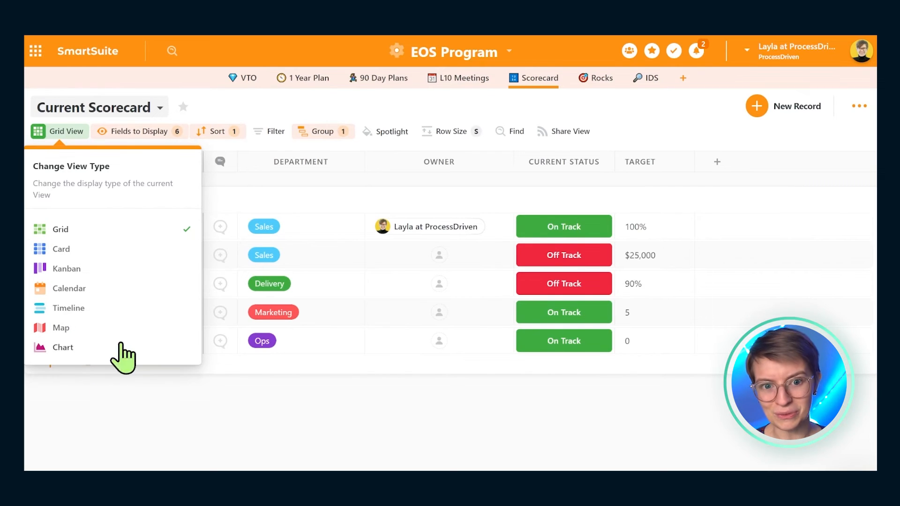
{"action": "left_click", "coordinate": [114, 253]}
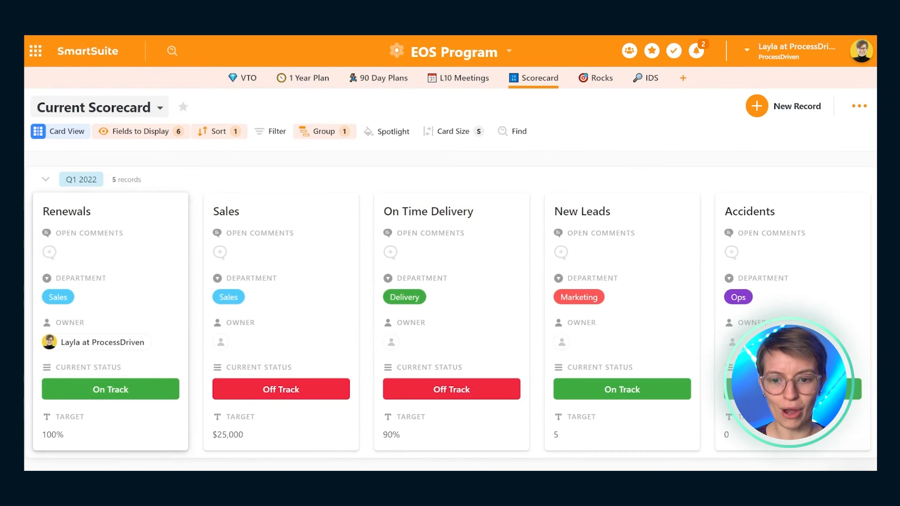
Open the L10 Meetings app and change the 2022 L10 Meetings view type to Calendar.
{"action": "left_click", "coordinate": [448, 80]}
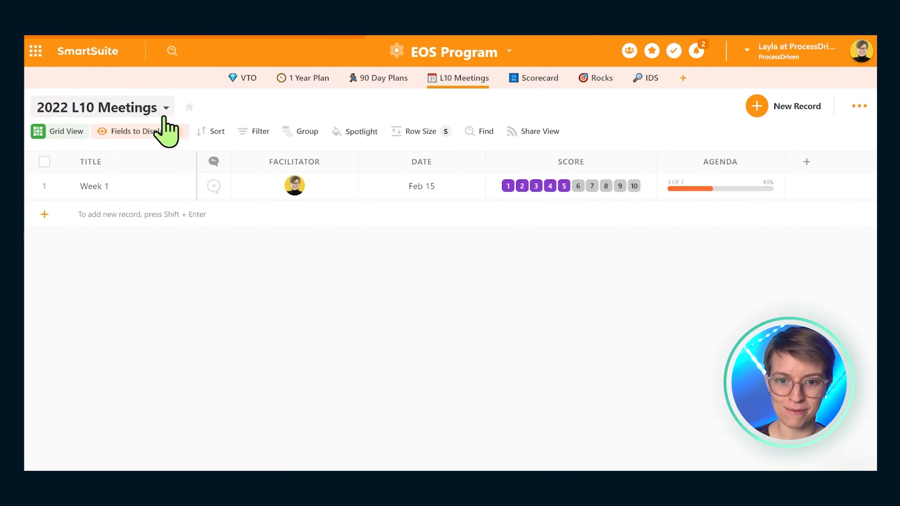
{"action": "left_click", "coordinate": [69, 123]}
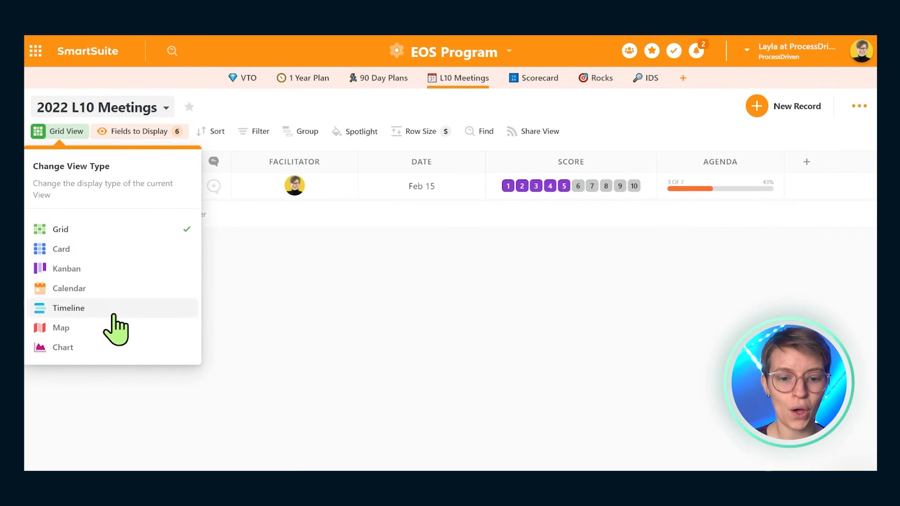
{"action": "left_click", "coordinate": [107, 295]}
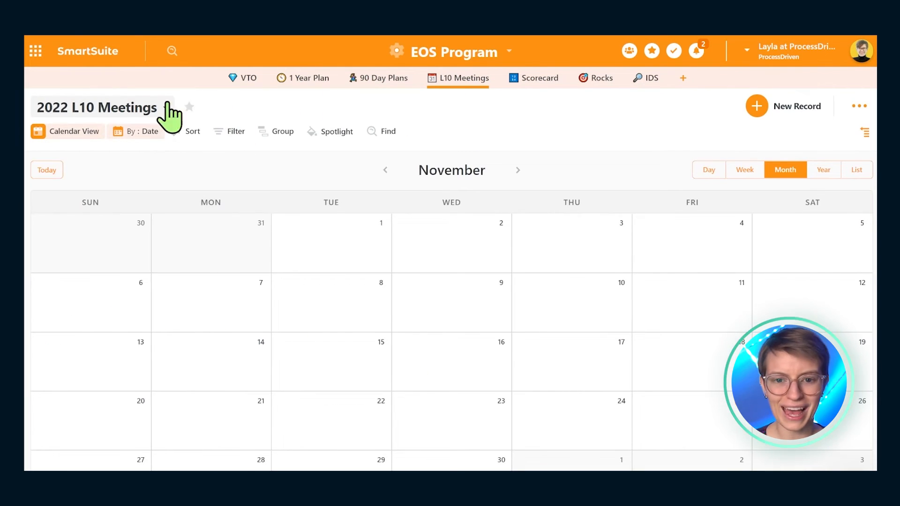
{"action": "left_click", "coordinate": [152, 116]}
Look through the Scorecard and Rocks apps again, ending on the Current Scorecard view.
{"action": "left_click", "coordinate": [540, 81]}
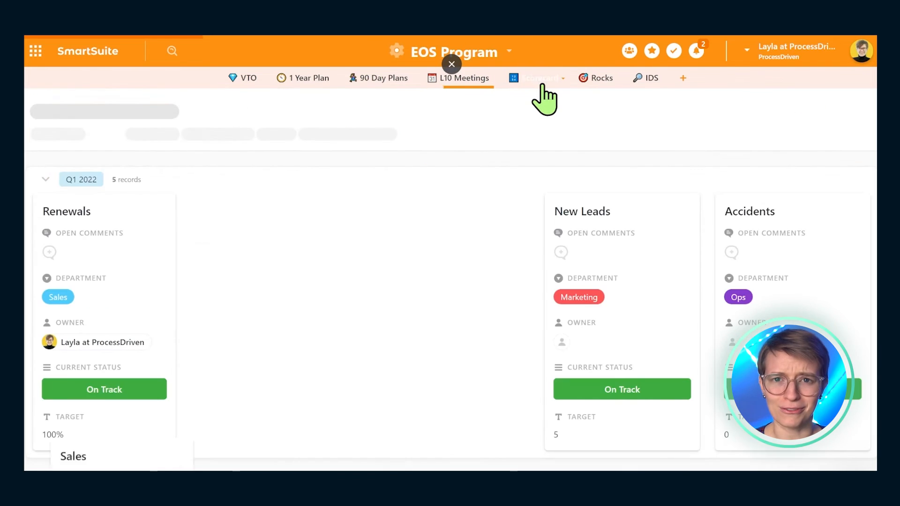
{"action": "left_click", "coordinate": [595, 80]}
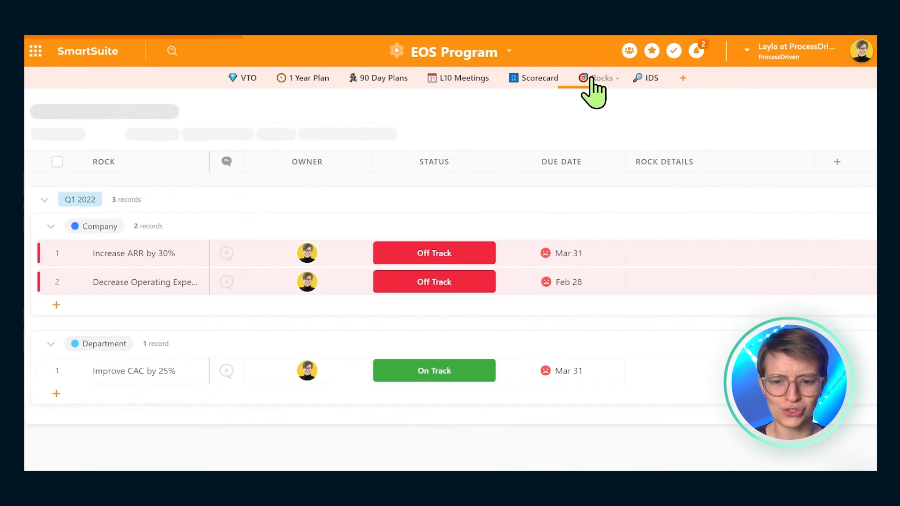
{"action": "left_click", "coordinate": [539, 79]}
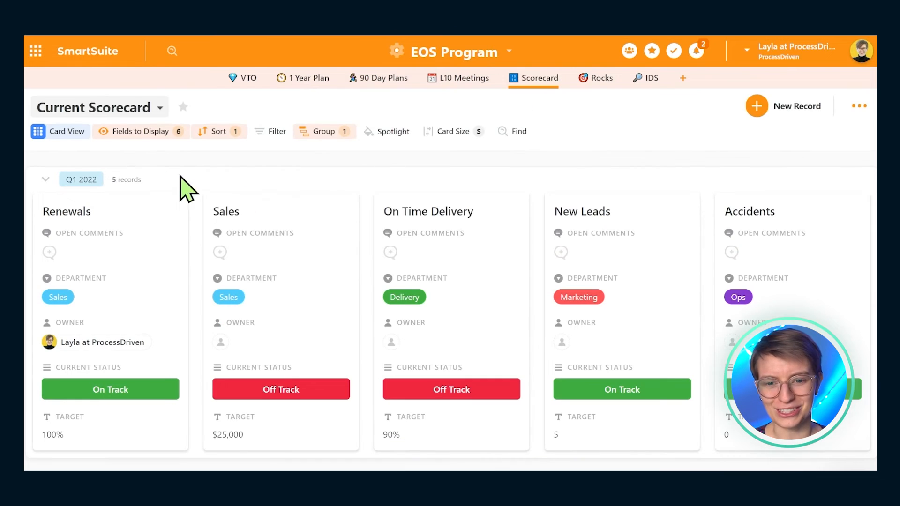
Change the Current Scorecard view type to Grid and open the Renewals record.
{"action": "left_click", "coordinate": [77, 140]}
{"action": "left_click", "coordinate": [85, 228]}
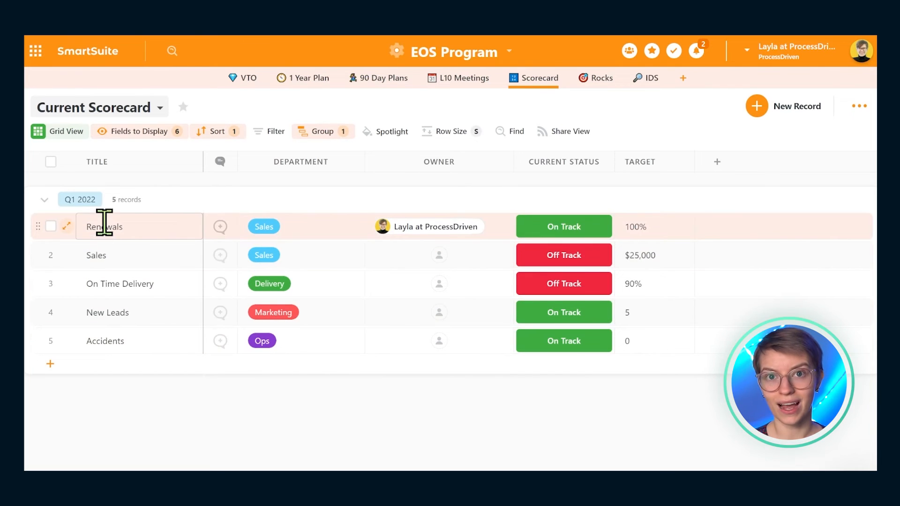
{"action": "left_click", "coordinate": [67, 226]}
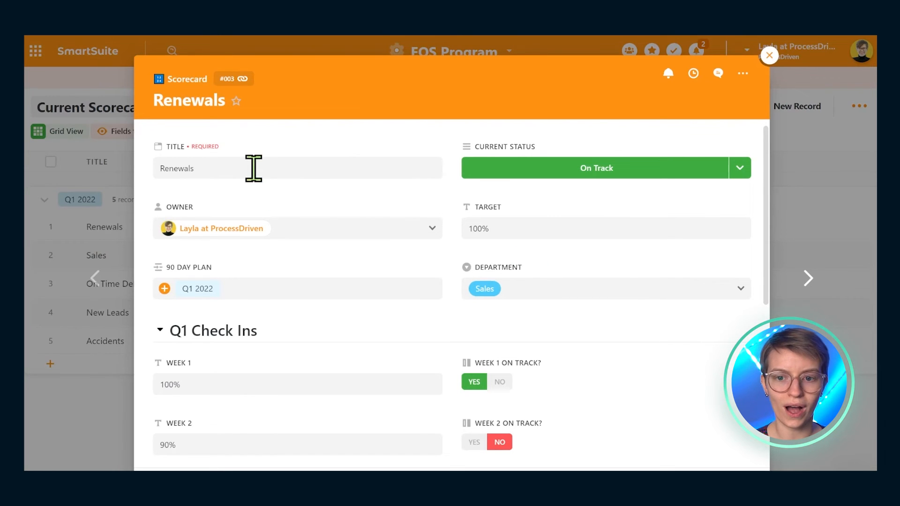
Rename the scorecard's Title field to Metric.
{"action": "left_click", "coordinate": [168, 148]}
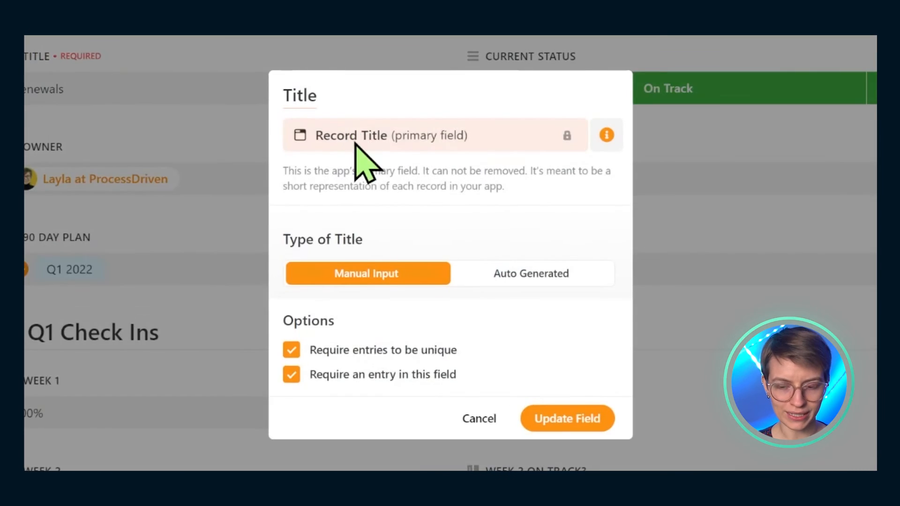
{"action": "key", "text": "ctrl+a"}
{"action": "type", "text": "Met"}
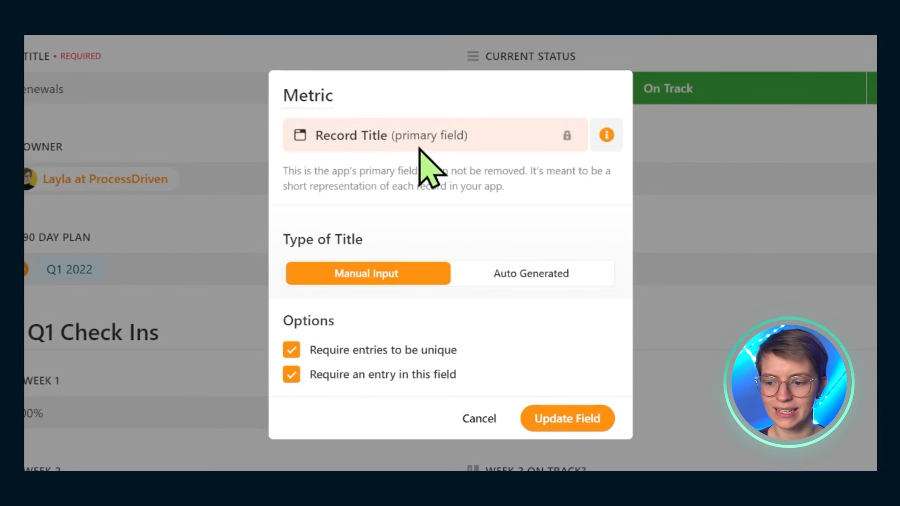
{"action": "left_click", "coordinate": [569, 422]}
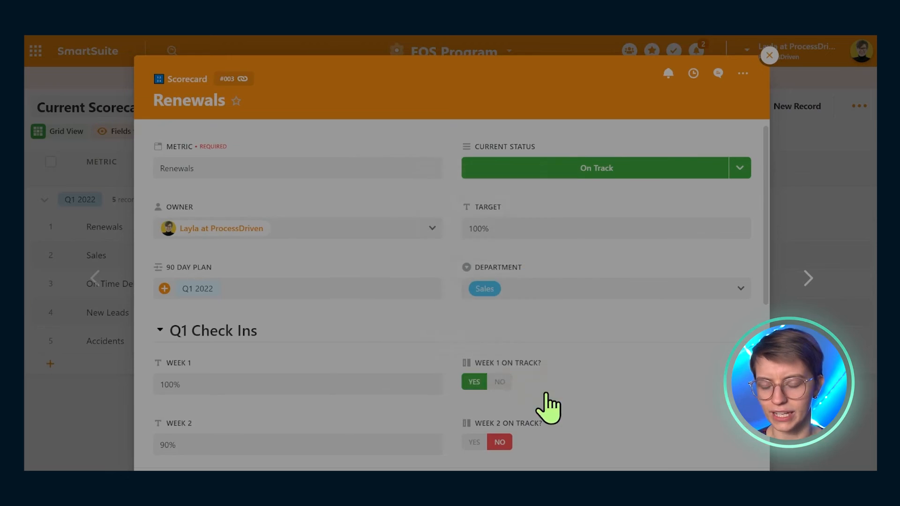
Rename the Week 4 field in the Q1 Check Ins section to Month 3.
{"action": "scroll", "coordinate": [494, 235], "scroll_direction": "down", "scroll_amount": 1}
{"action": "scroll", "coordinate": [494, 235], "scroll_direction": "down", "scroll_amount": 3}
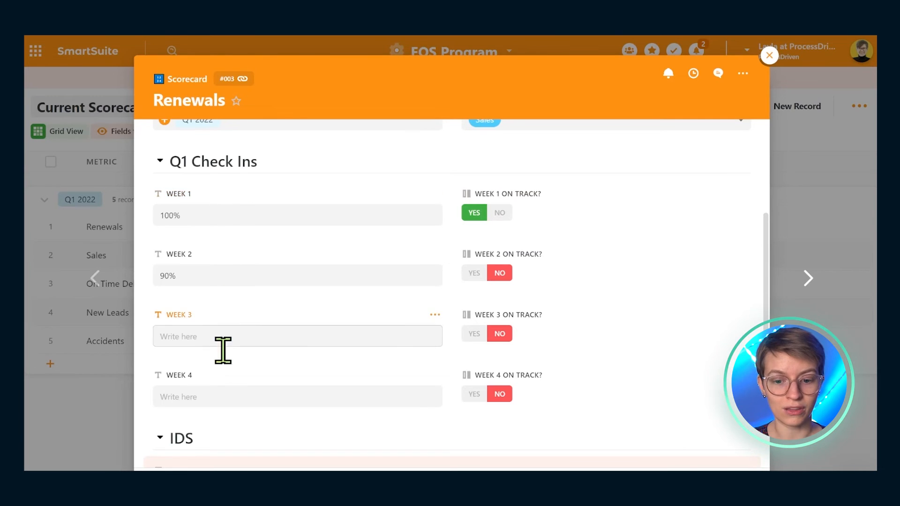
{"action": "left_click", "coordinate": [223, 392]}
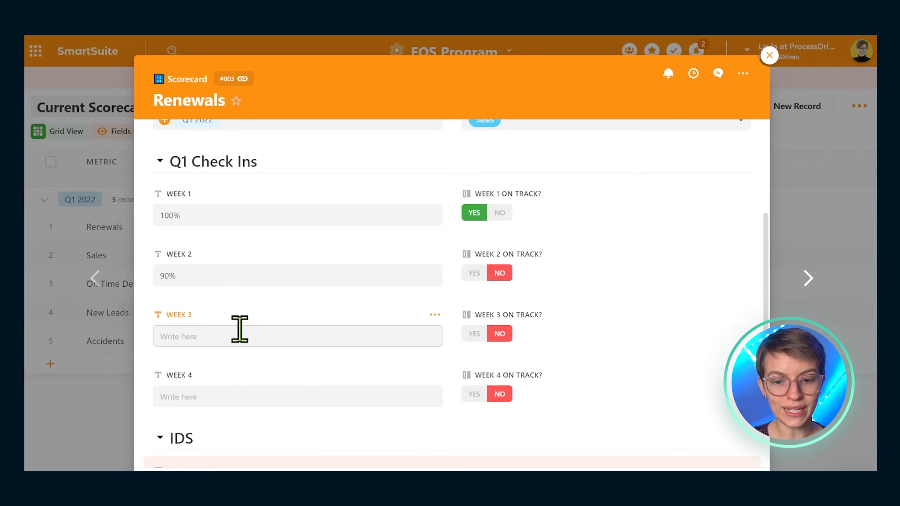
{"action": "scroll", "coordinate": [257, 338], "scroll_direction": "down", "scroll_amount": 3}
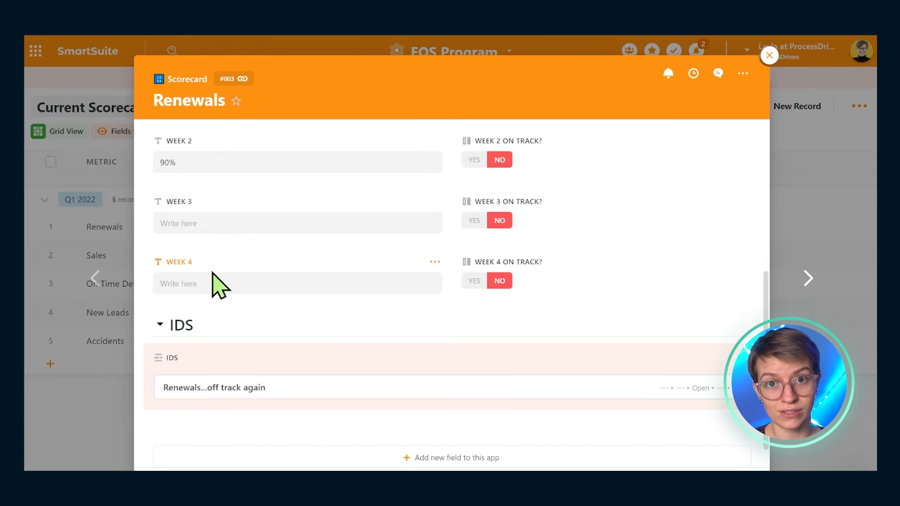
{"action": "left_click", "coordinate": [177, 263]}
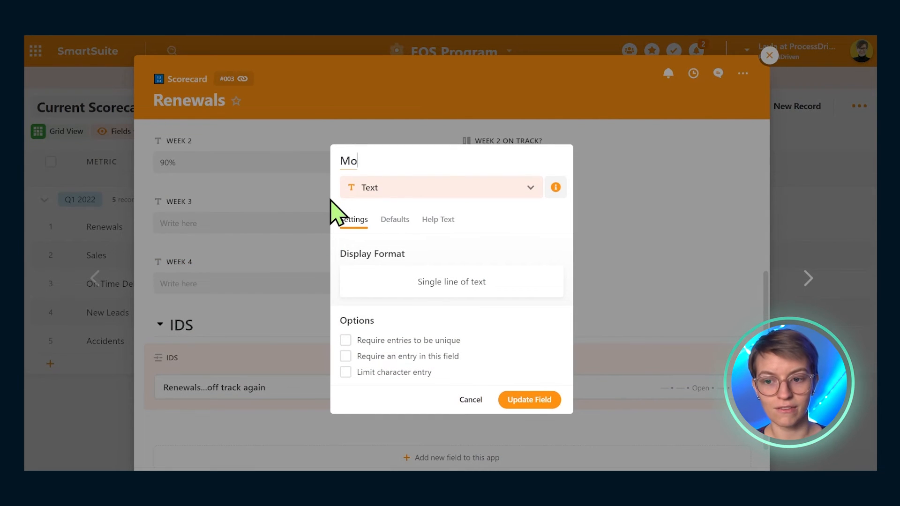
{"action": "left_click", "coordinate": [551, 402]}
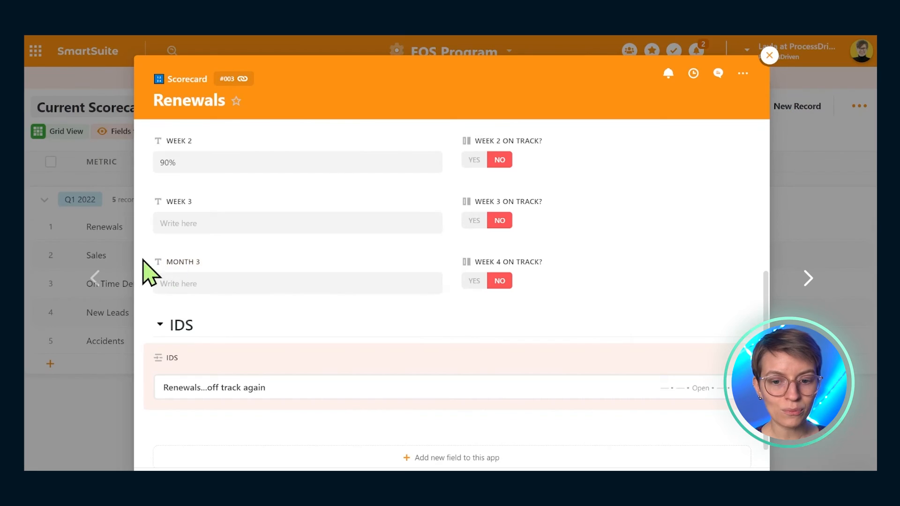
Set Week 4 On Track? and Week 3 On Track? to Yes in the Renewals record.
{"action": "left_click", "coordinate": [474, 281]}
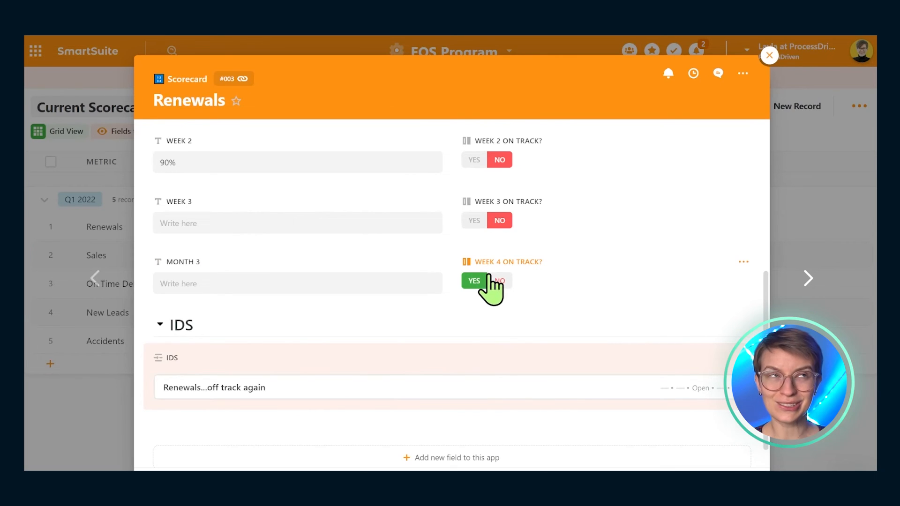
{"action": "left_click", "coordinate": [485, 227]}
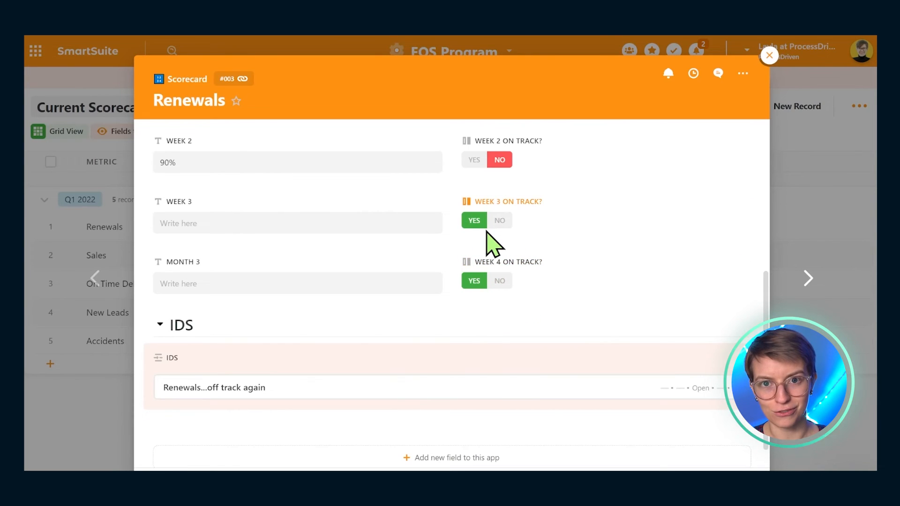
{"action": "scroll", "coordinate": [487, 232], "scroll_direction": "up", "scroll_amount": 3}
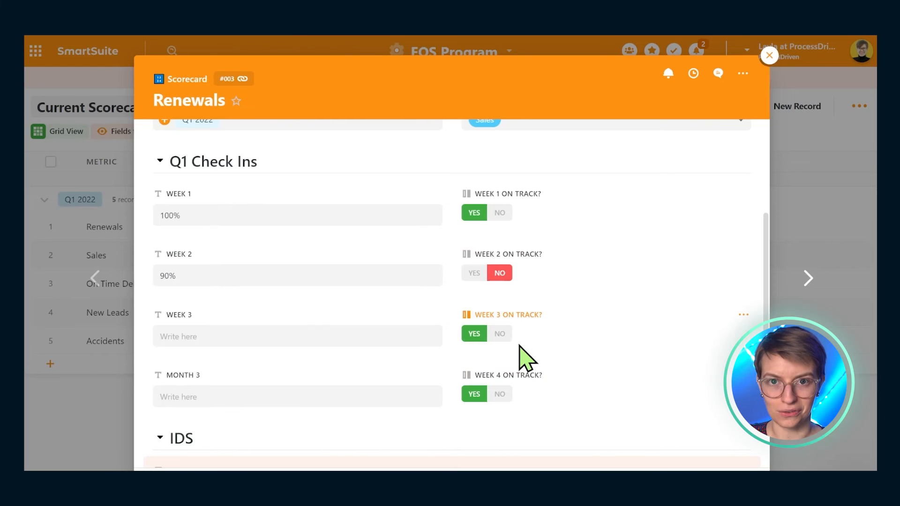
{"action": "scroll", "coordinate": [536, 301], "scroll_direction": "up", "scroll_amount": 4}
{"action": "scroll", "coordinate": [536, 300], "scroll_direction": "down", "scroll_amount": 6}
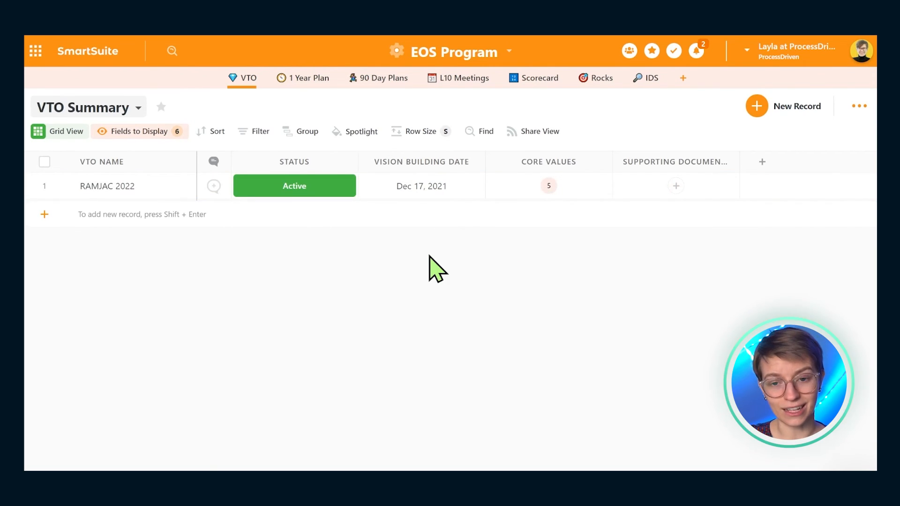
Create a new public dashboard view named Dashboard in the VTO app.
{"action": "left_click", "coordinate": [127, 108]}
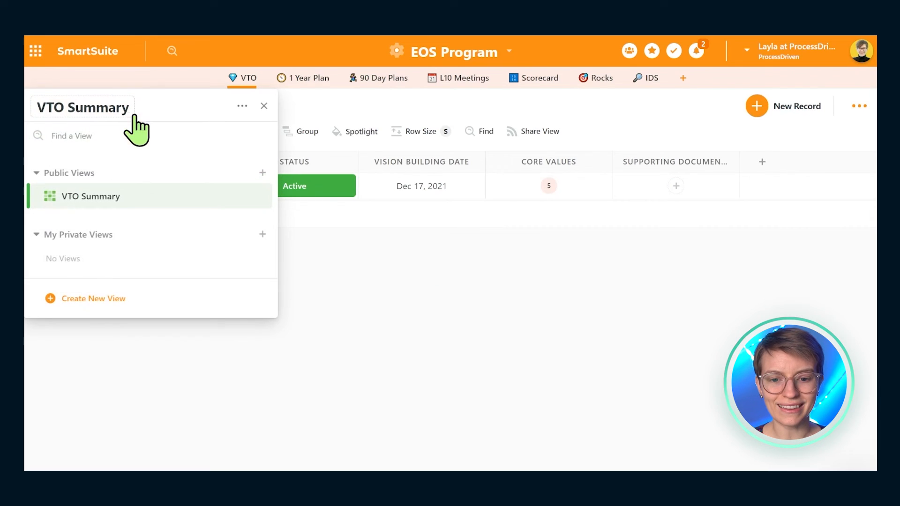
{"action": "left_click", "coordinate": [262, 173]}
{"action": "left_click", "coordinate": [322, 234]}
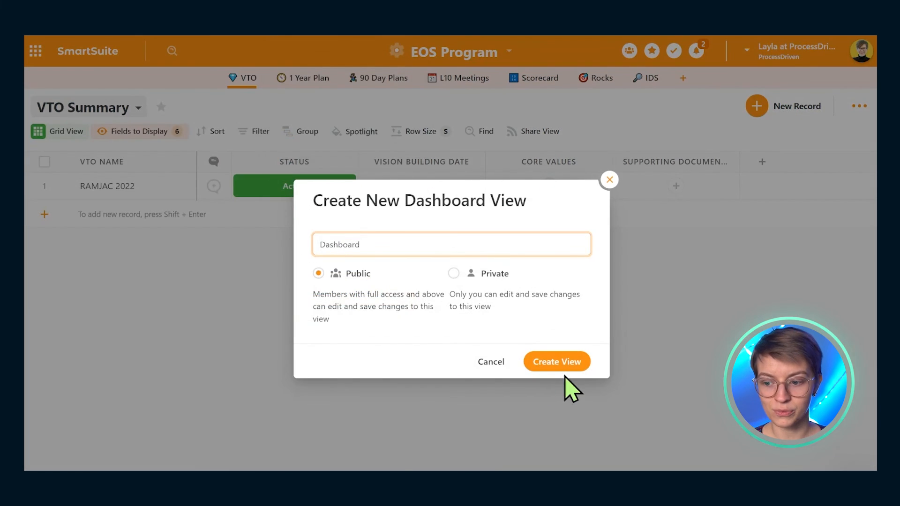
{"action": "left_click", "coordinate": [559, 366]}
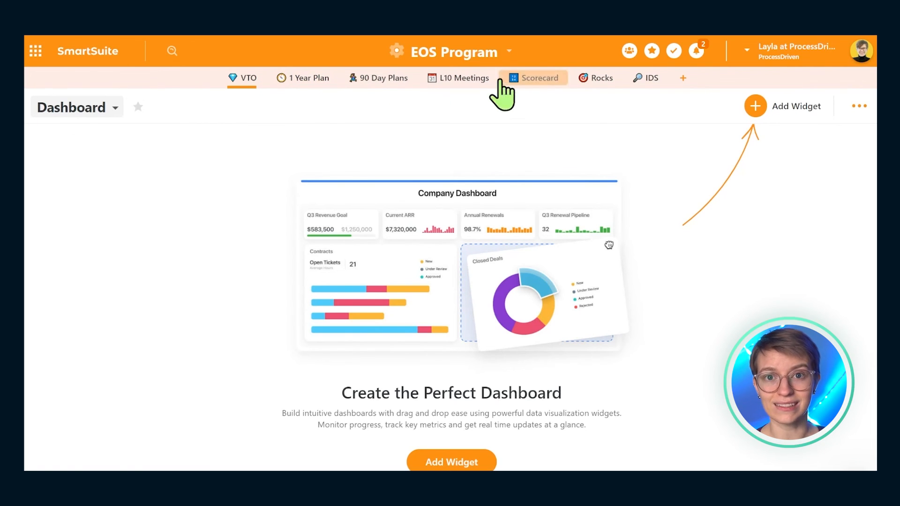
Start a solution automation for the VTO app with an At a scheduled time trigger and a Send an Email action.
{"action": "left_click", "coordinate": [494, 54]}
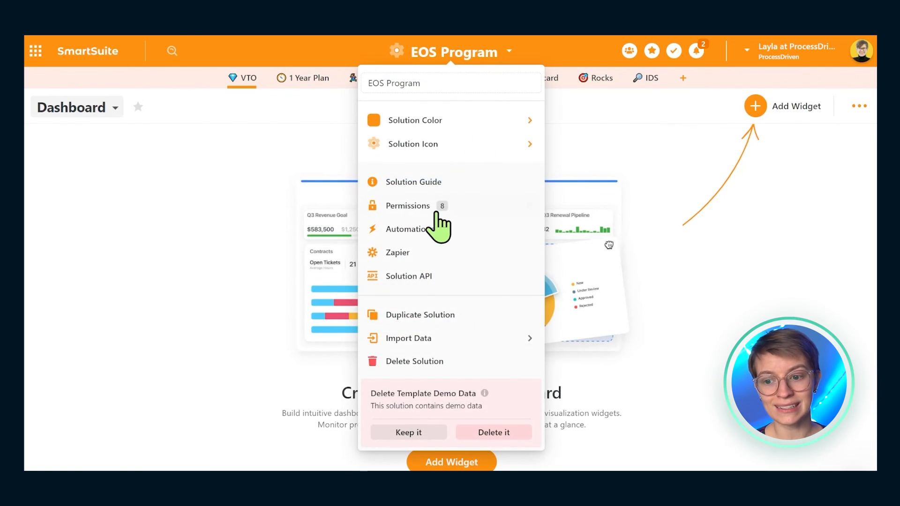
{"action": "left_click", "coordinate": [431, 229]}
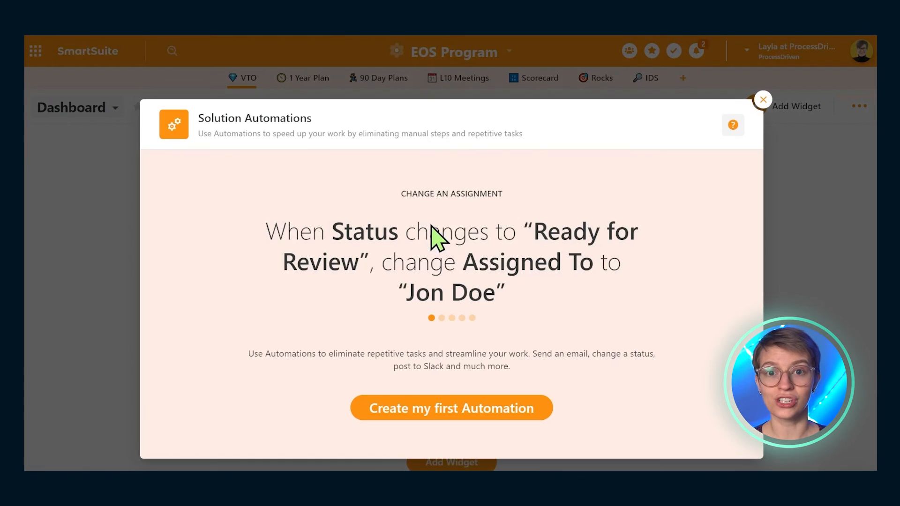
{"action": "left_click", "coordinate": [430, 414]}
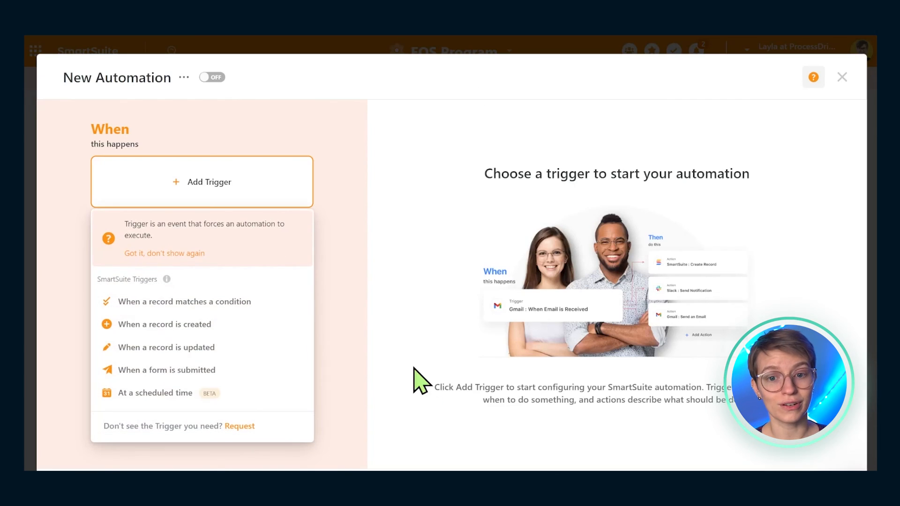
{"action": "left_click", "coordinate": [202, 392]}
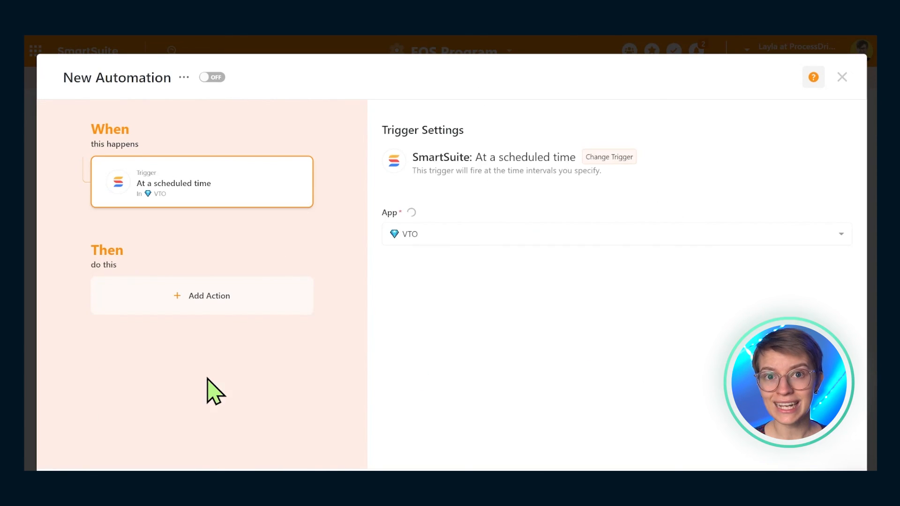
{"action": "left_click", "coordinate": [232, 310]}
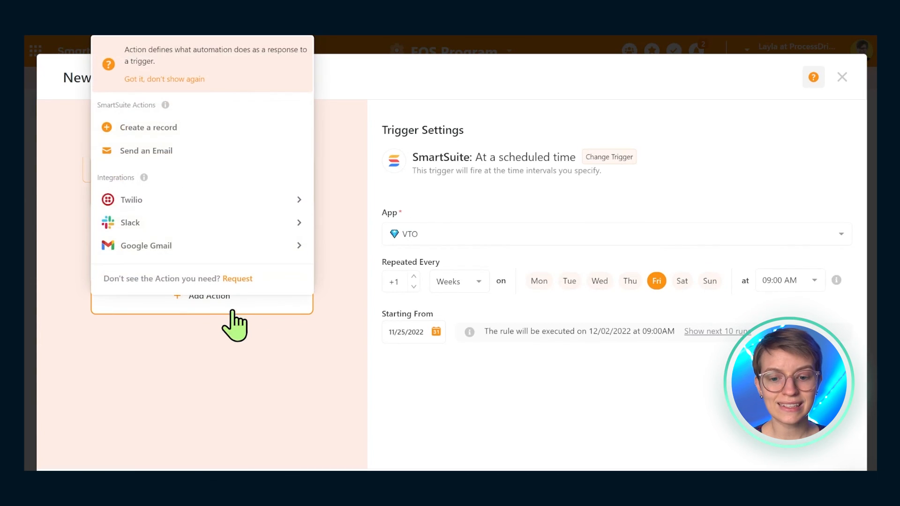
{"action": "left_click", "coordinate": [168, 155]}
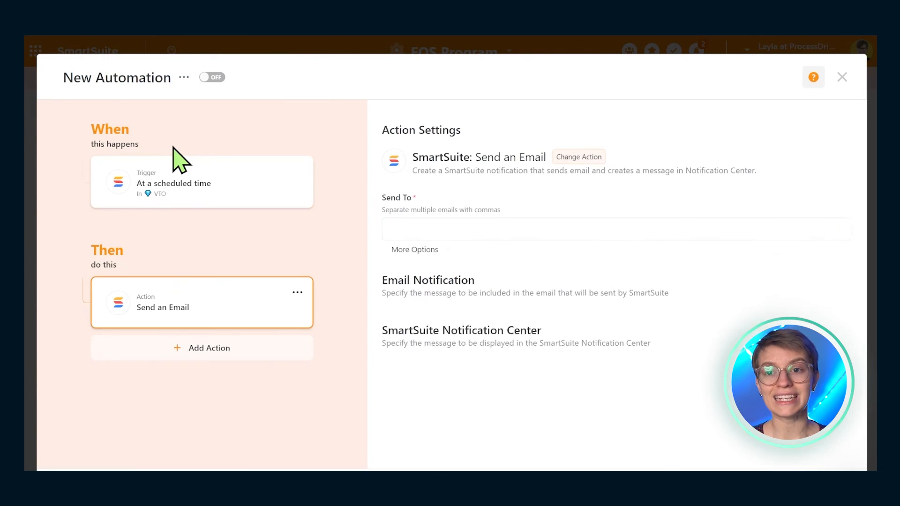